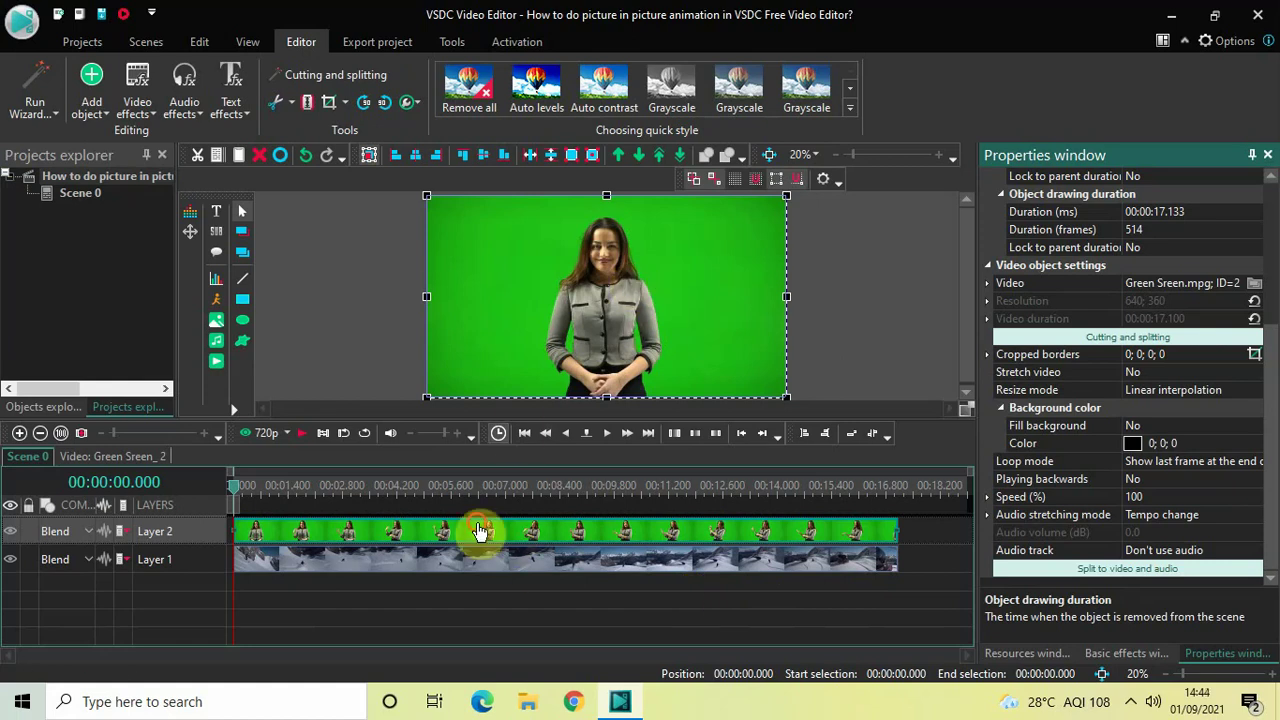
- Keep the green-screen clip at the timeline start and apply a full-length Zoom effect to it
{"action": "left_click_drag", "start_coordinate": [481, 530], "coordinate": [514, 524]}
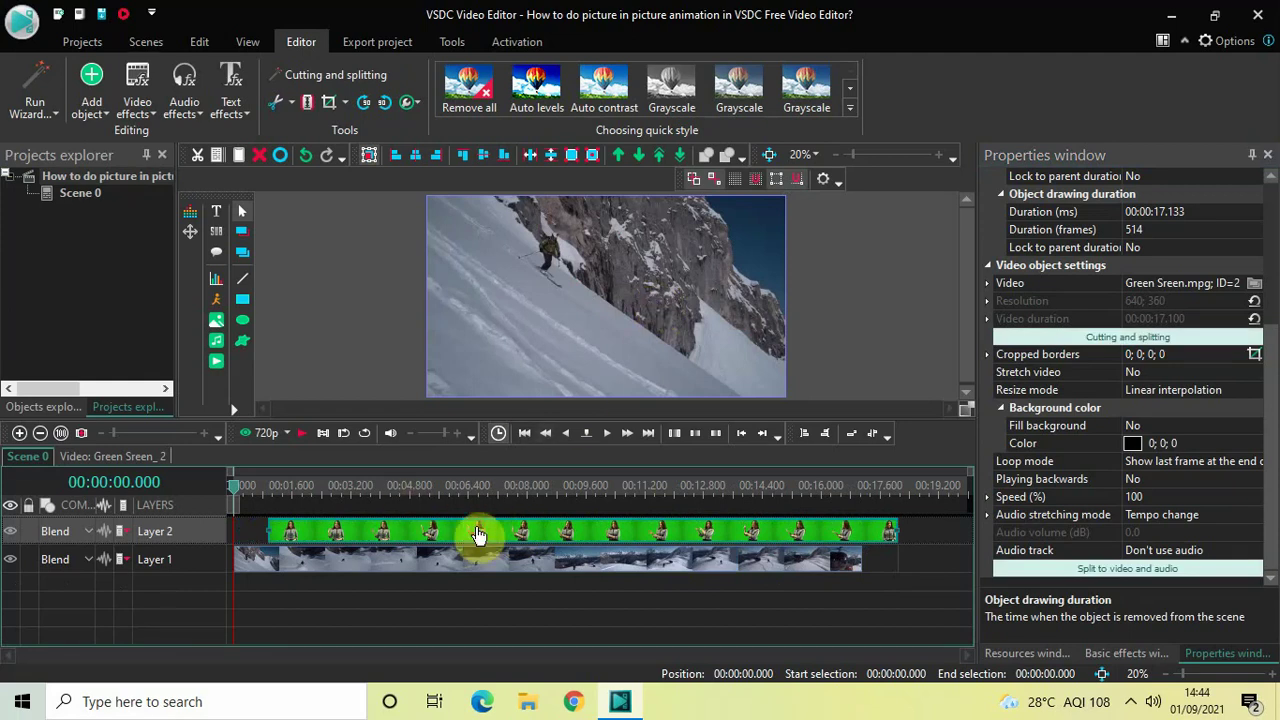
{"action": "left_click_drag", "start_coordinate": [480, 534], "coordinate": [414, 534]}
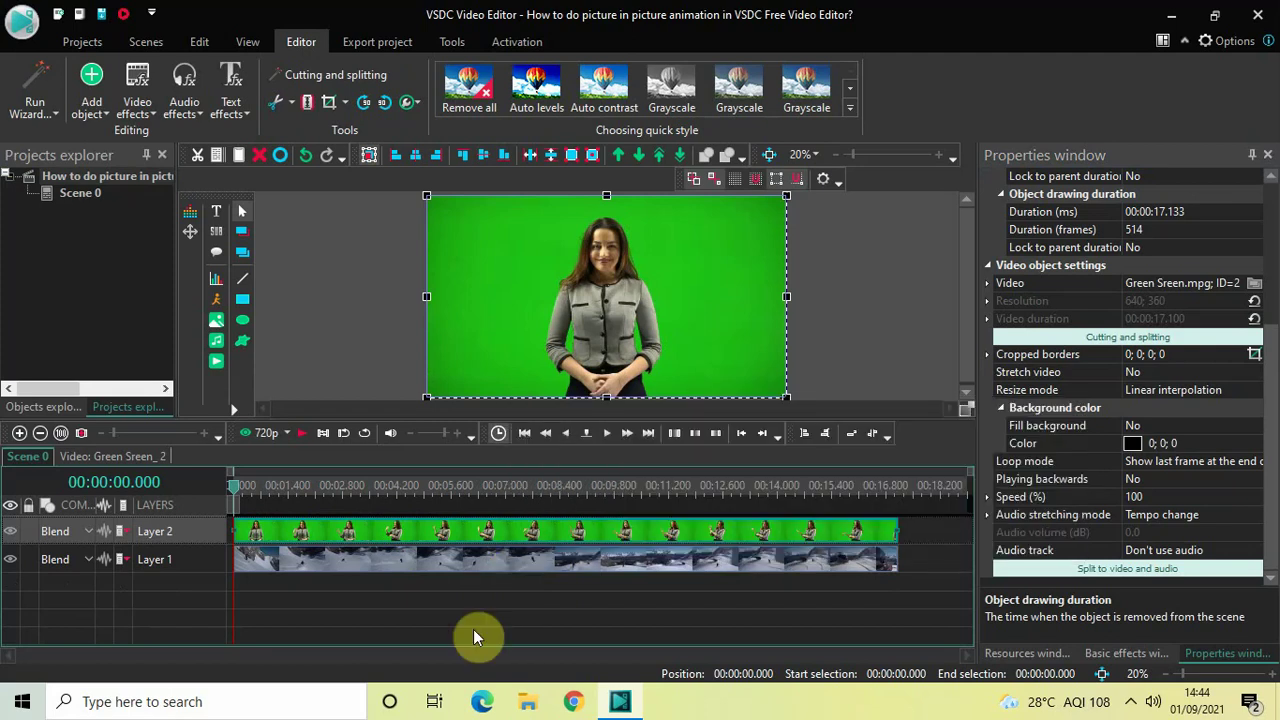
{"action": "double_click", "coordinate": [445, 537]}
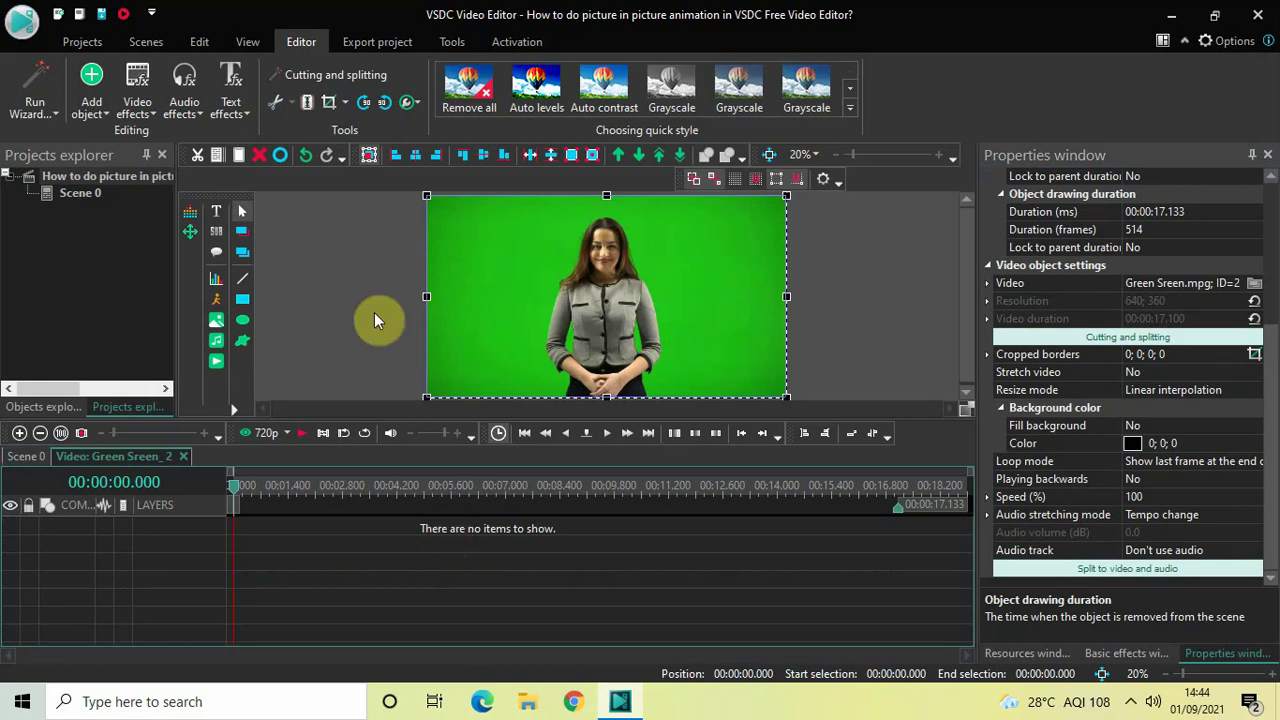
{"action": "left_click", "coordinate": [140, 115]}
{"action": "mouse_move", "coordinate": [175, 198]}
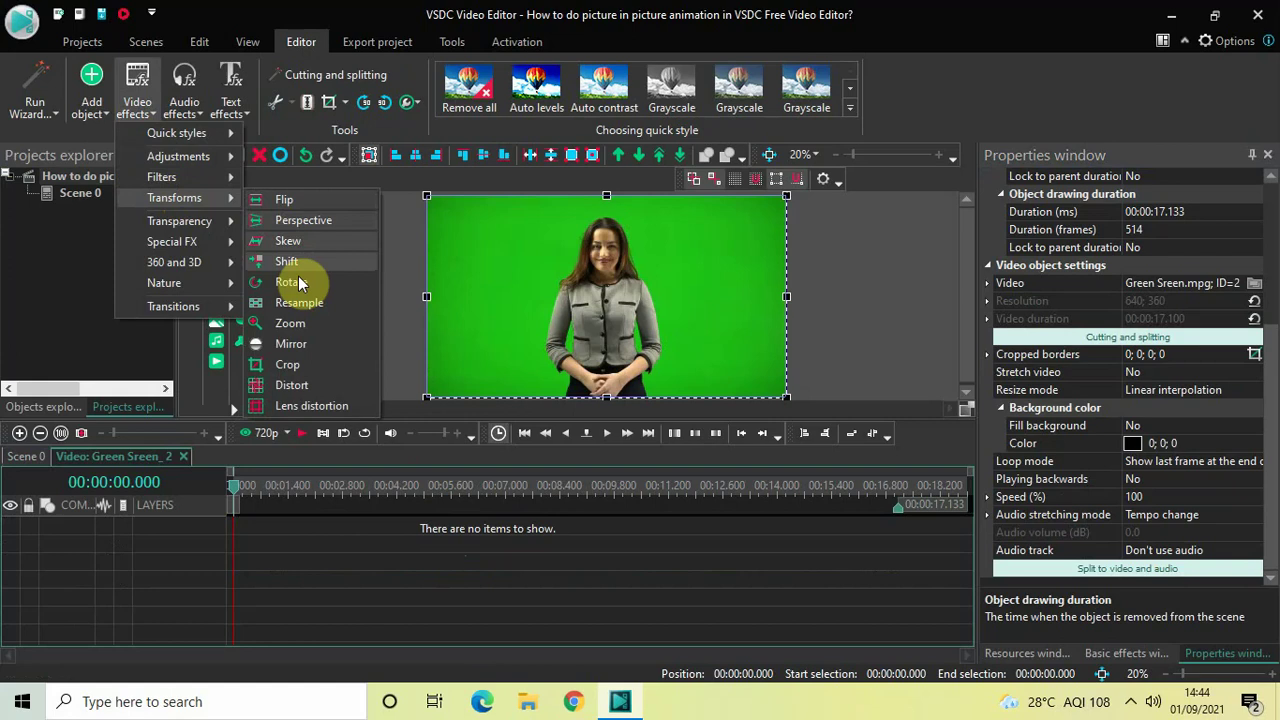
{"action": "left_click", "coordinate": [291, 323]}
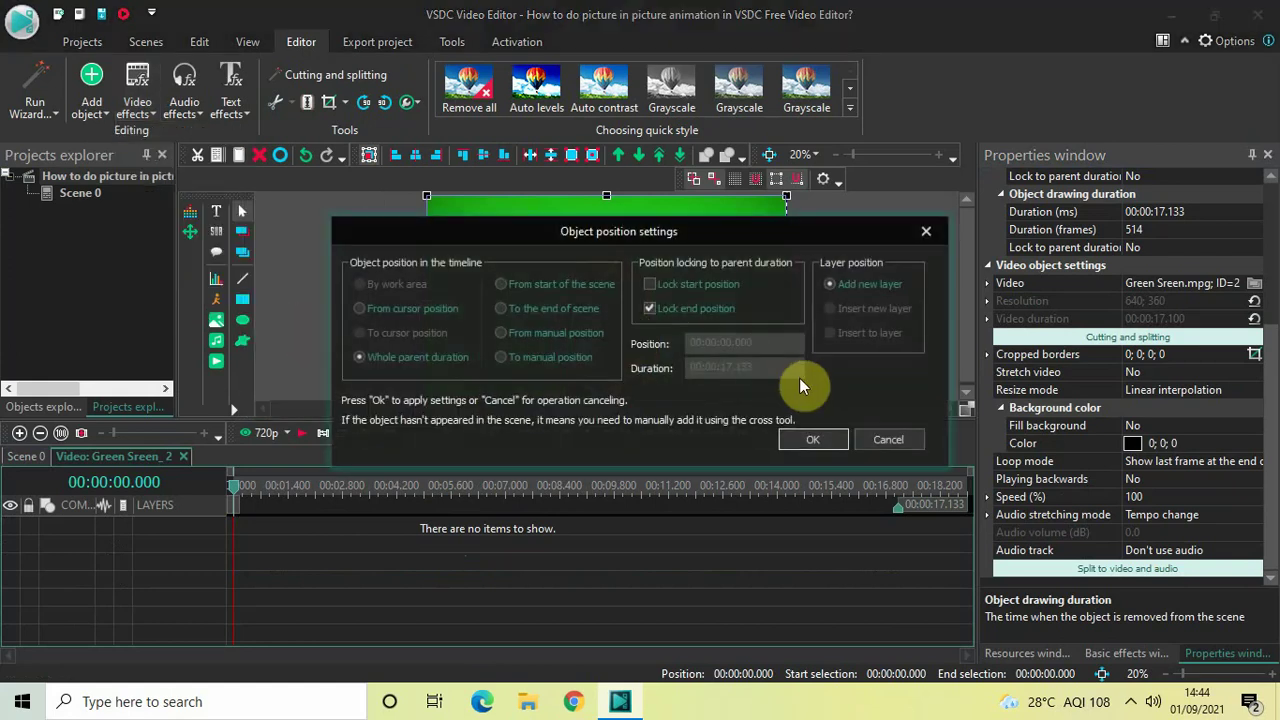
{"action": "left_click", "coordinate": [801, 438]}
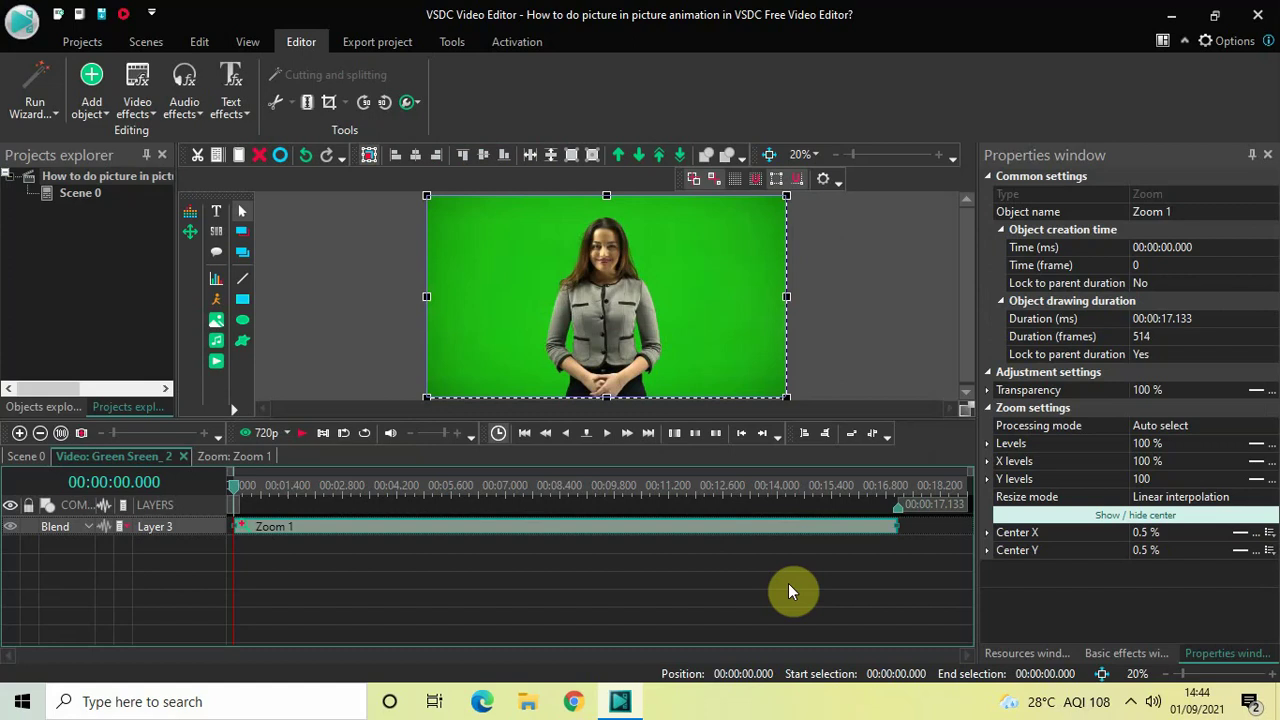
- Set the Zoom 1 duration to 00:00:01.000, one second or 30 frames
{"action": "left_click", "coordinate": [1230, 320]}
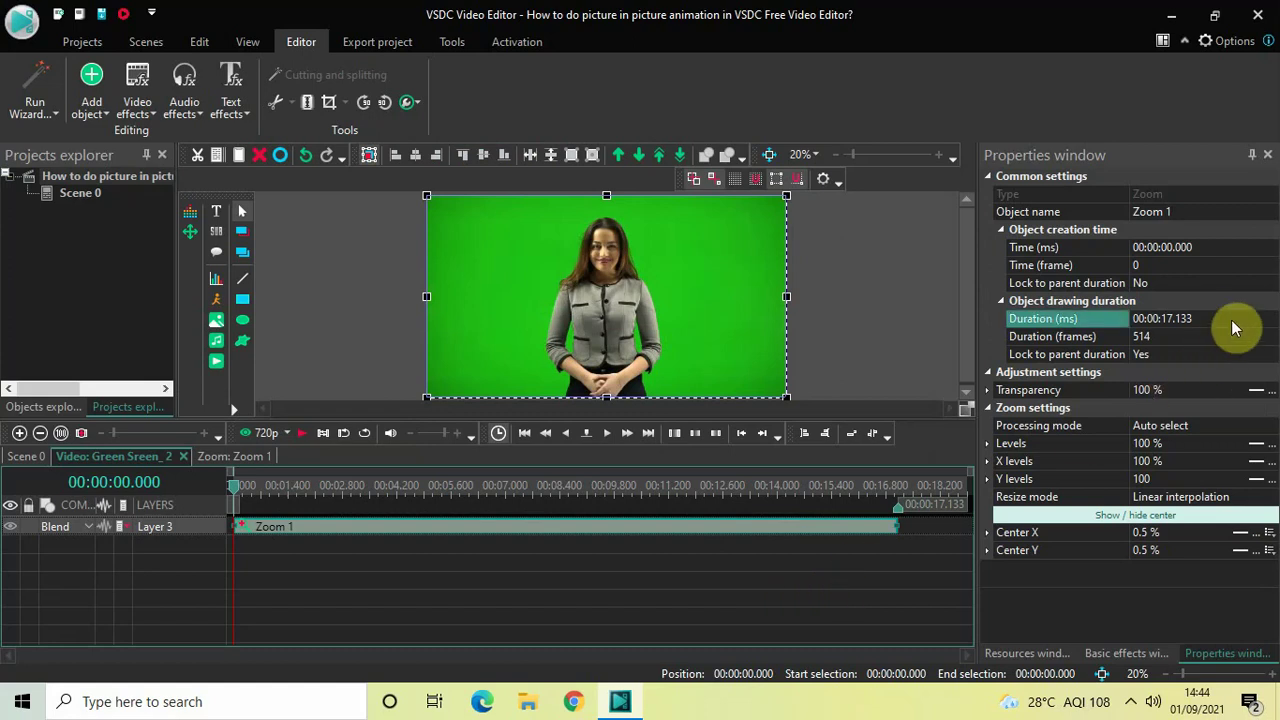
{"action": "key", "text": "BackSpace"}
{"action": "key", "text": "BackSpace"}
{"action": "key", "text": "BackSpace"}
{"action": "key", "text": "BackSpace"}
{"action": "key", "text": "BackSpace"}
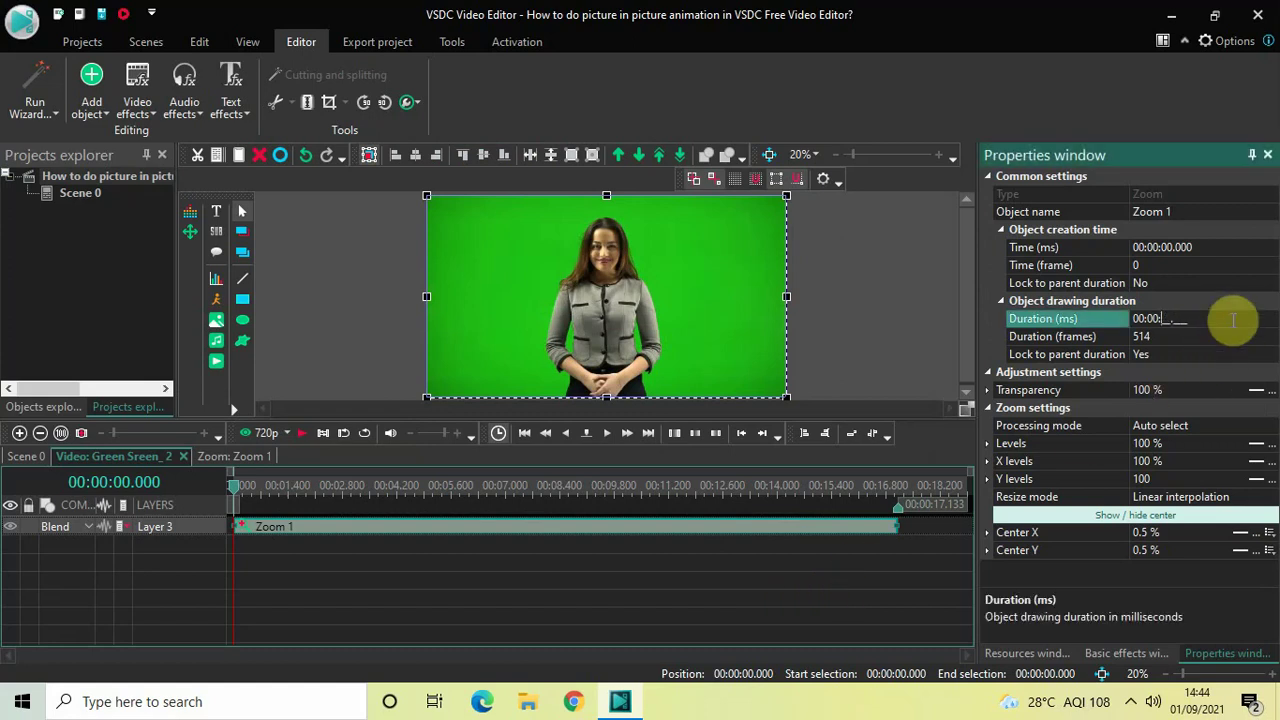
{"action": "type", "text": "01.000"}
{"action": "key", "text": "Return"}
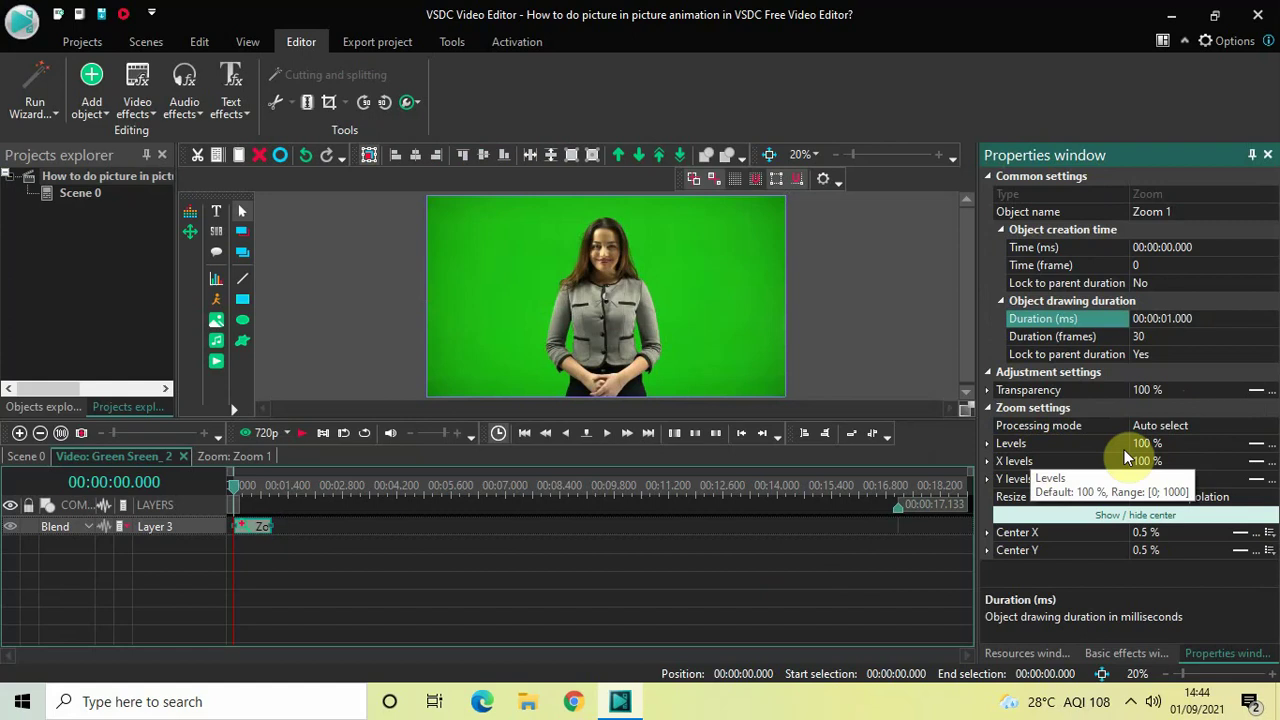
- Change the Zoom levels to 100;50 so the clip shrinks to half size
{"action": "left_click", "coordinate": [1180, 441]}
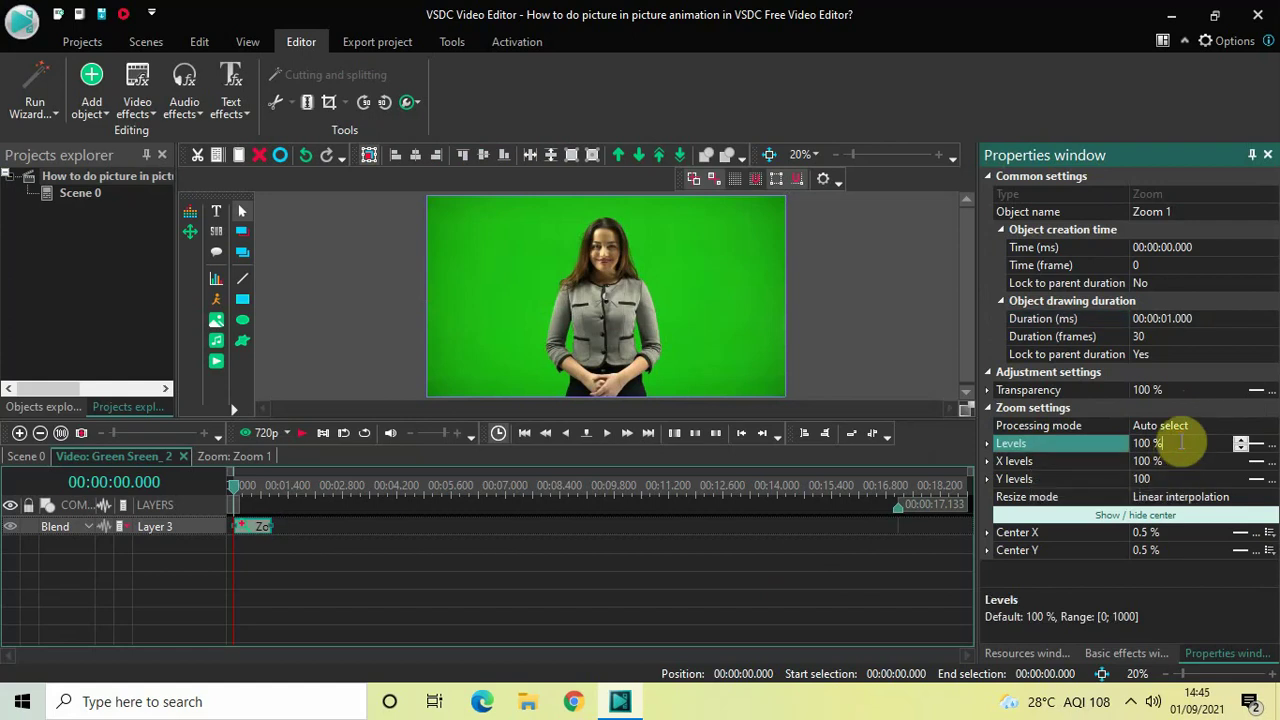
{"action": "key", "text": "BackSpace"}
{"action": "key", "text": "BackSpace"}
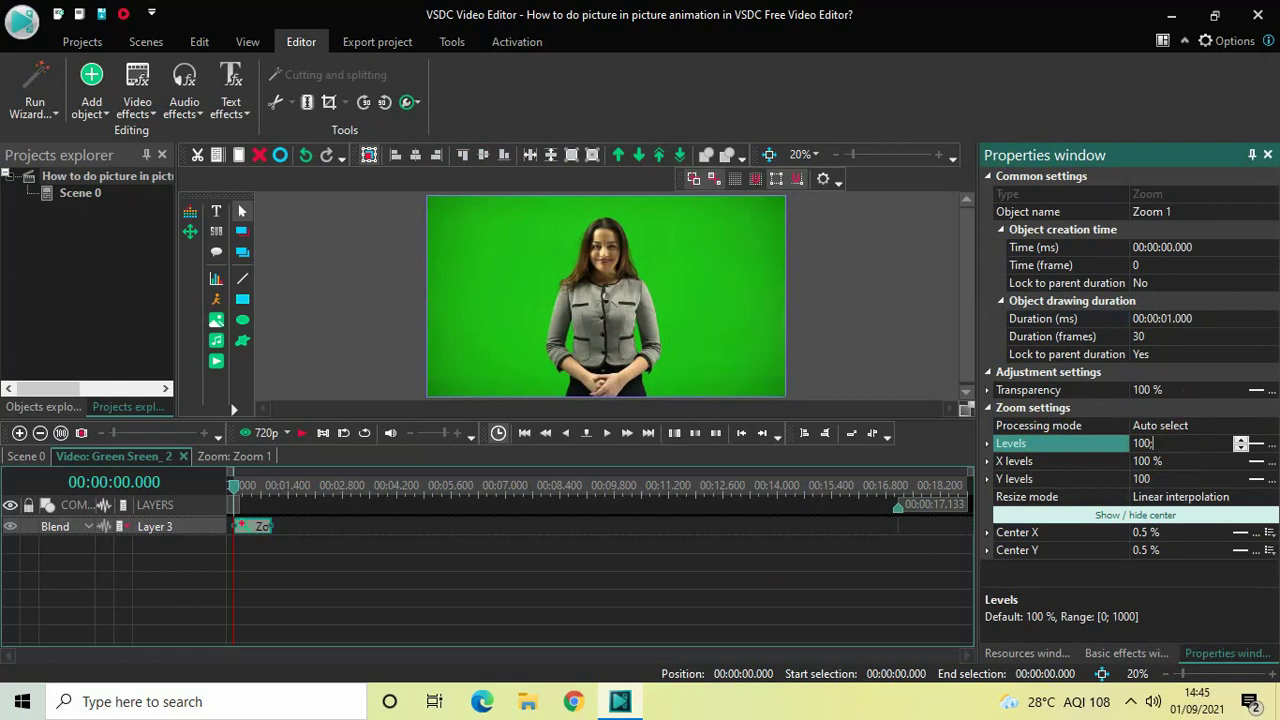
{"action": "type", "text": "50"}
{"action": "key", "text": "Return"}
- Add a second Zoom effect running from the one-second mark to the clip's end
{"action": "left_click", "coordinate": [272, 490]}
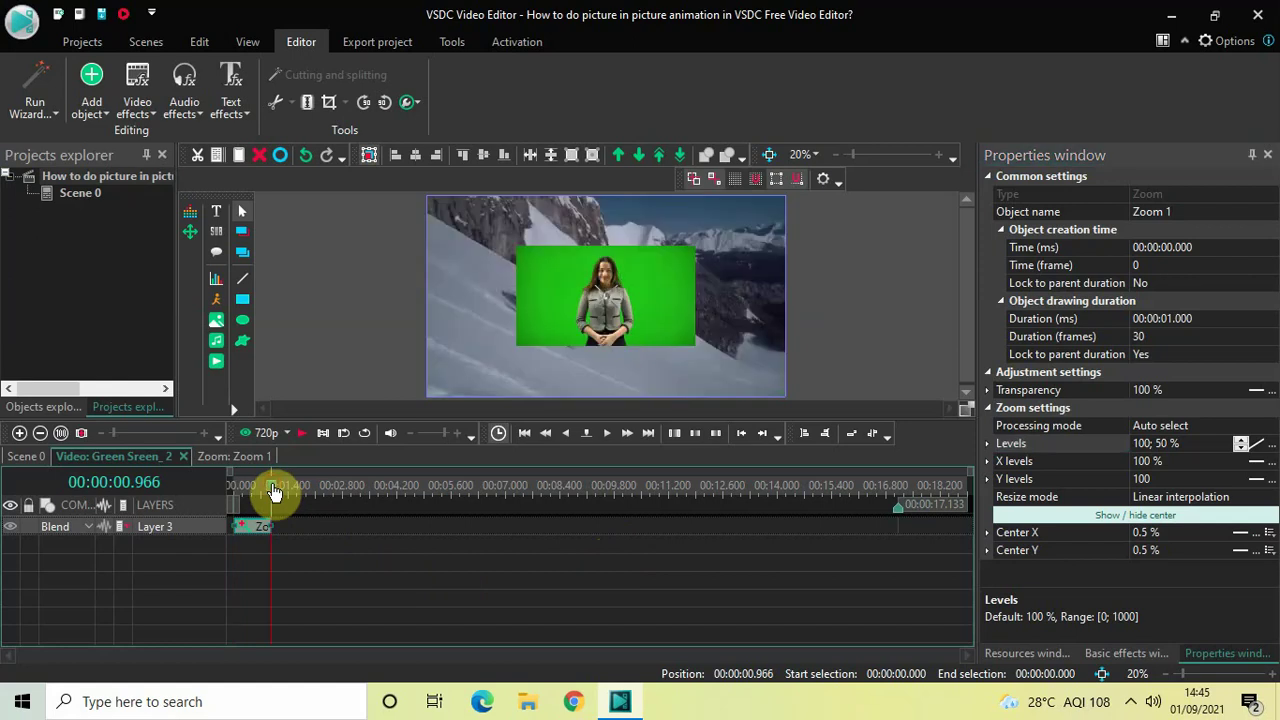
{"action": "left_click", "coordinate": [276, 490]}
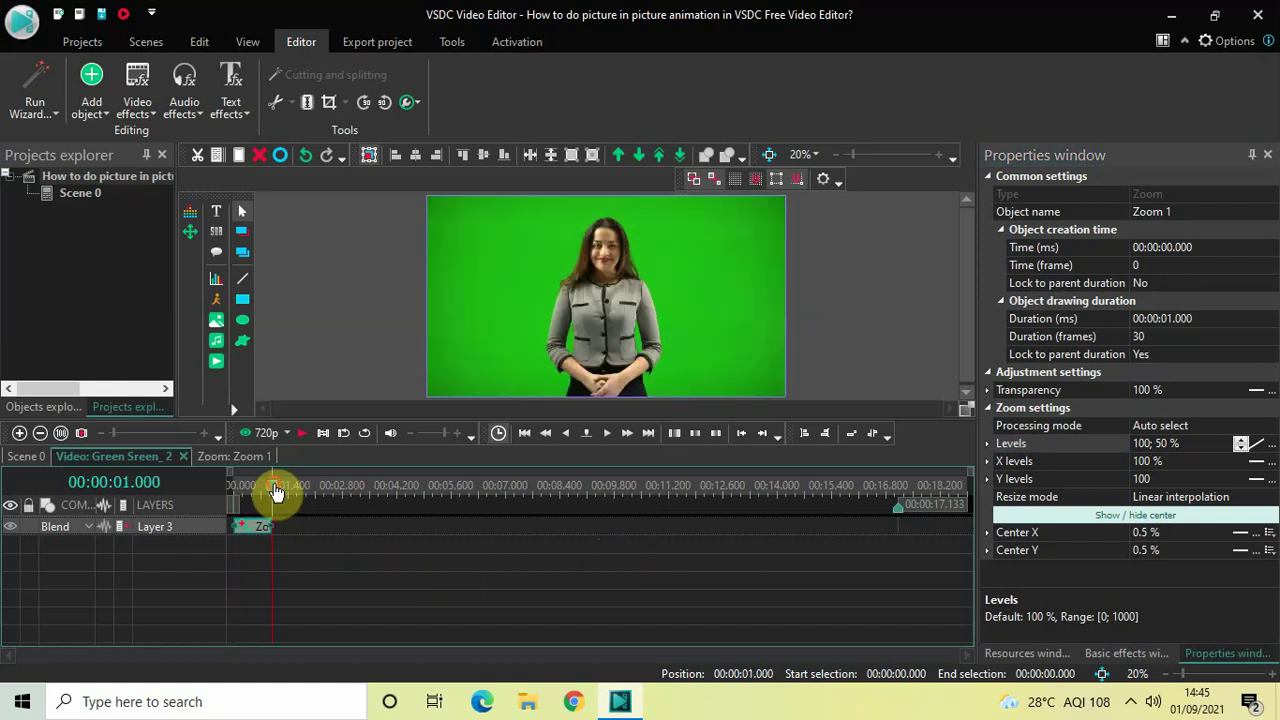
{"action": "left_click", "coordinate": [286, 574]}
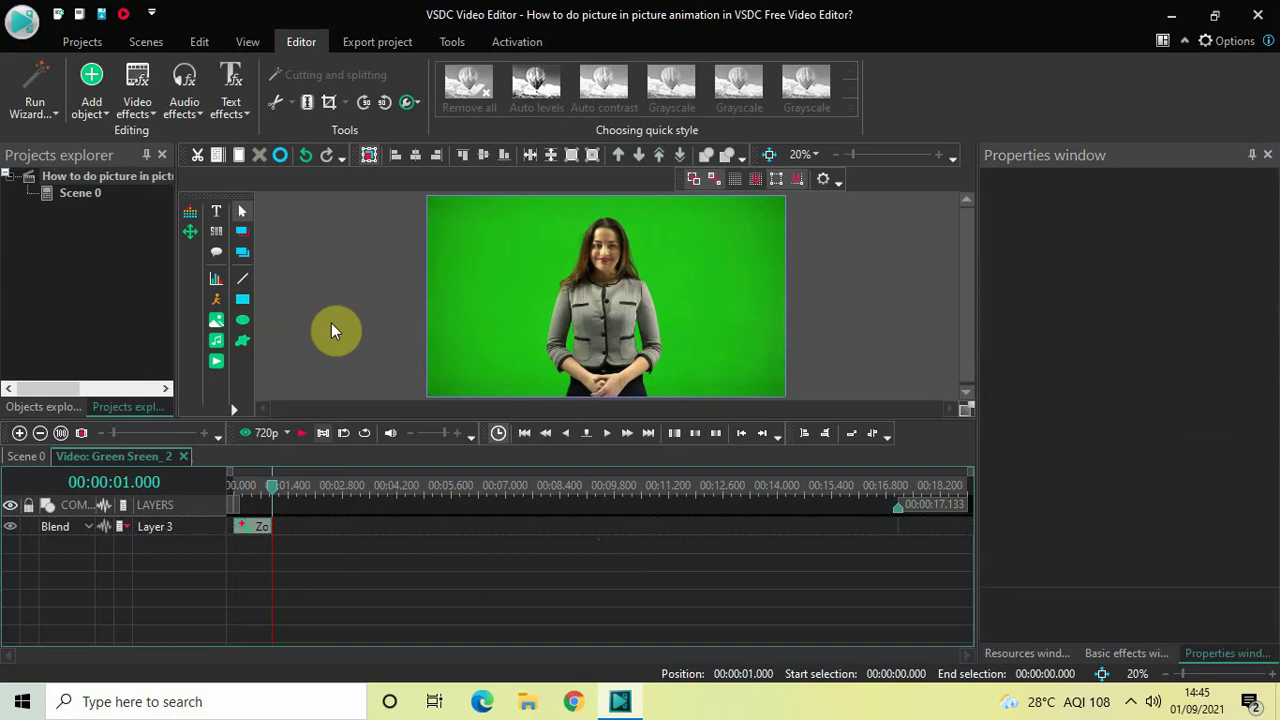
{"action": "left_click", "coordinate": [138, 92]}
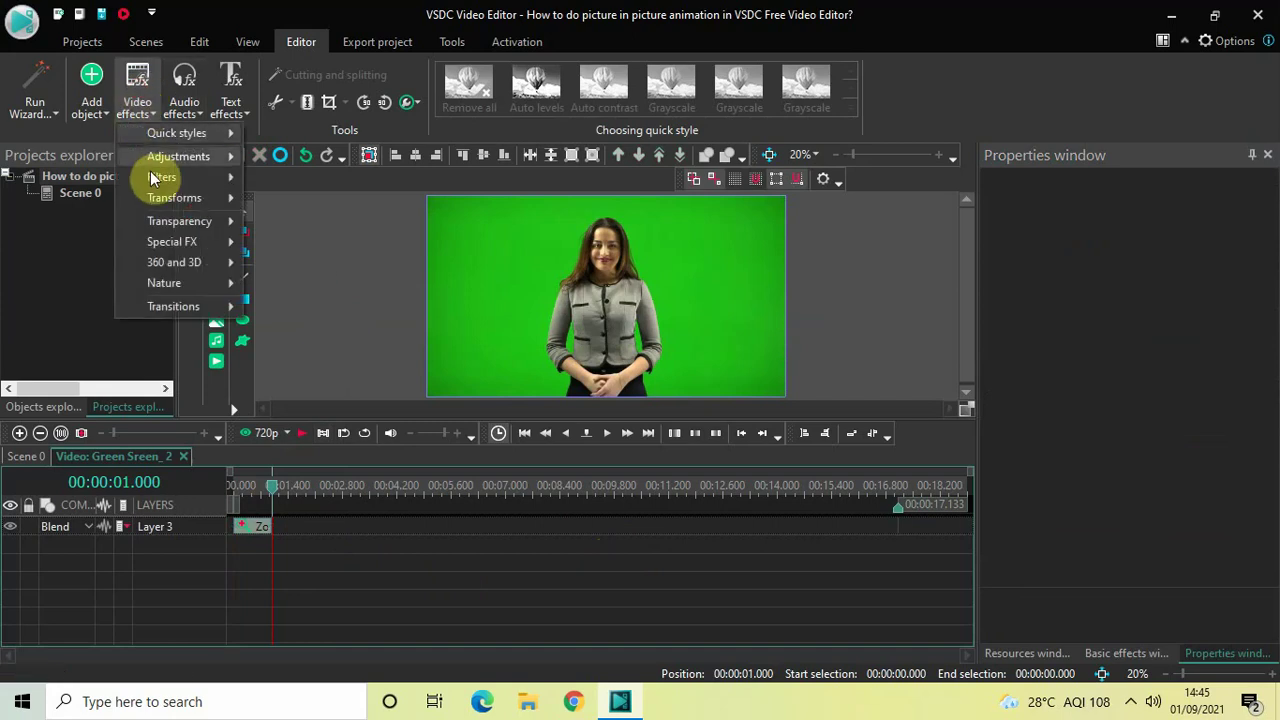
{"action": "mouse_move", "coordinate": [175, 198]}
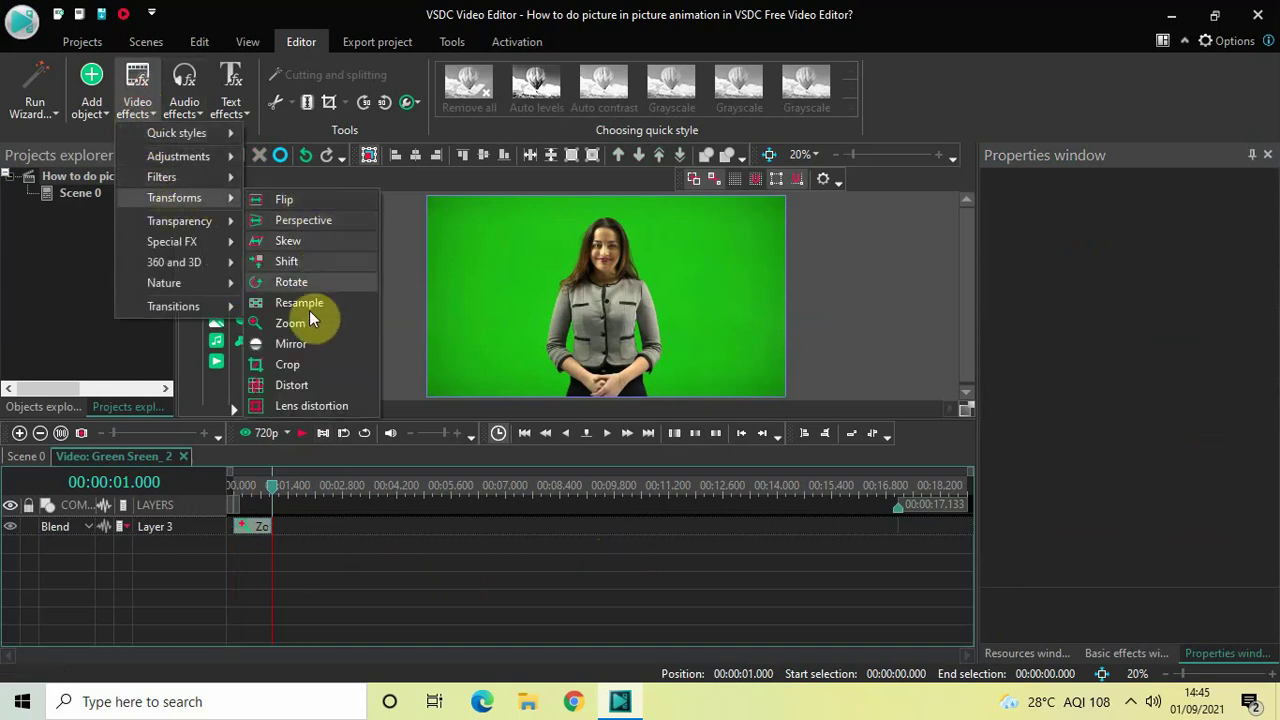
{"action": "left_click", "coordinate": [309, 320]}
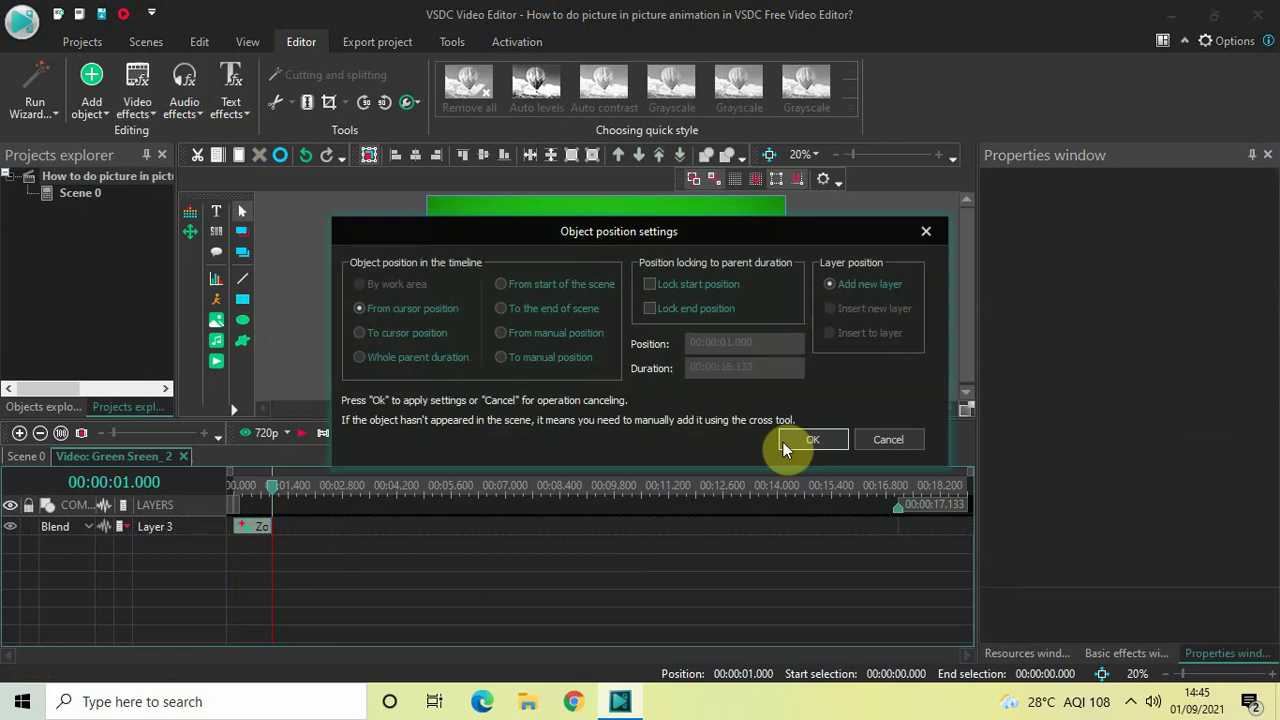
{"action": "left_click", "coordinate": [798, 441]}
{"action": "type", "text": "100; 50 %"}
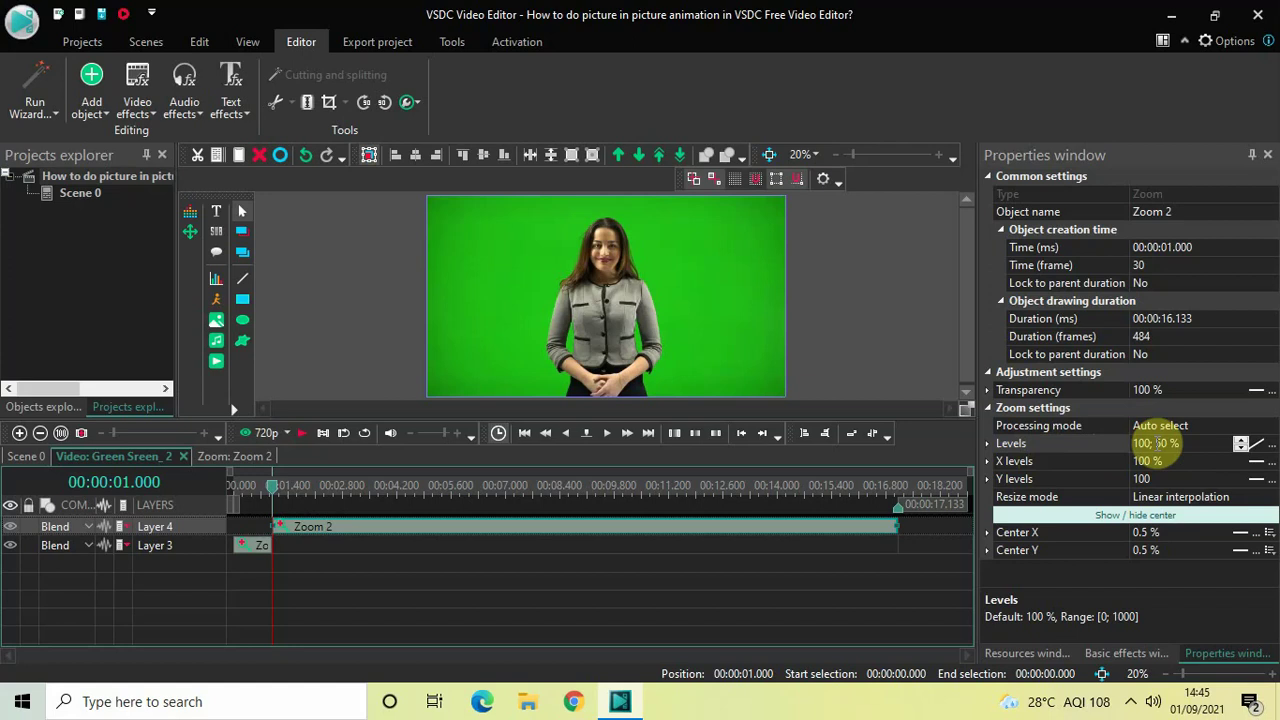
{"action": "left_click", "coordinate": [1194, 446]}
{"action": "key", "text": "ctrl+a"}
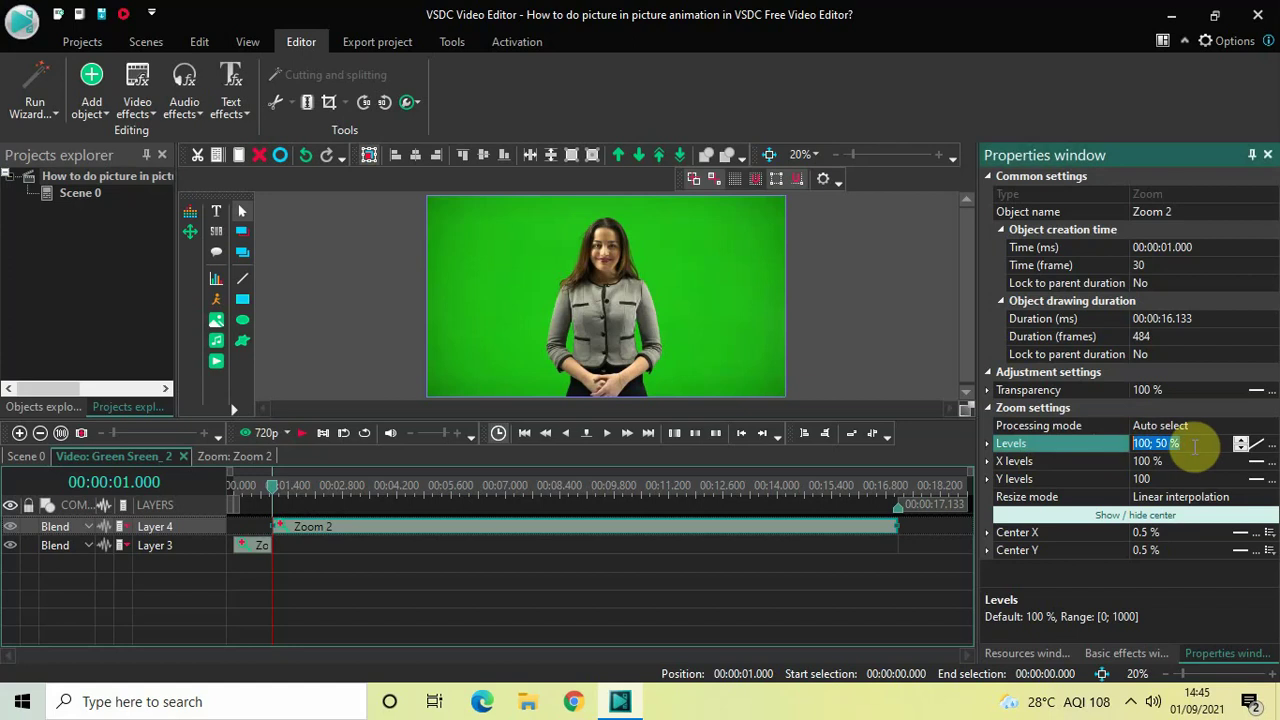
{"action": "key", "text": "BackSpace"}
{"action": "type", "text": "50"}
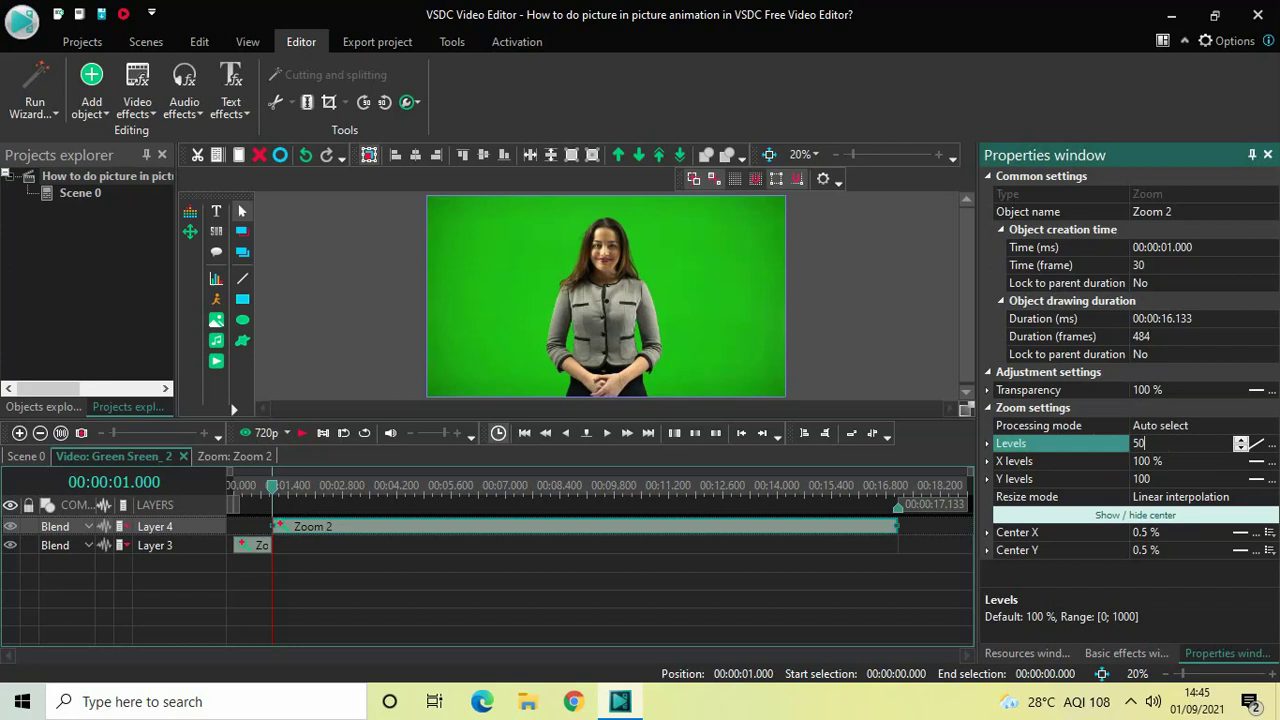
{"action": "left_click", "coordinate": [1193, 446]}
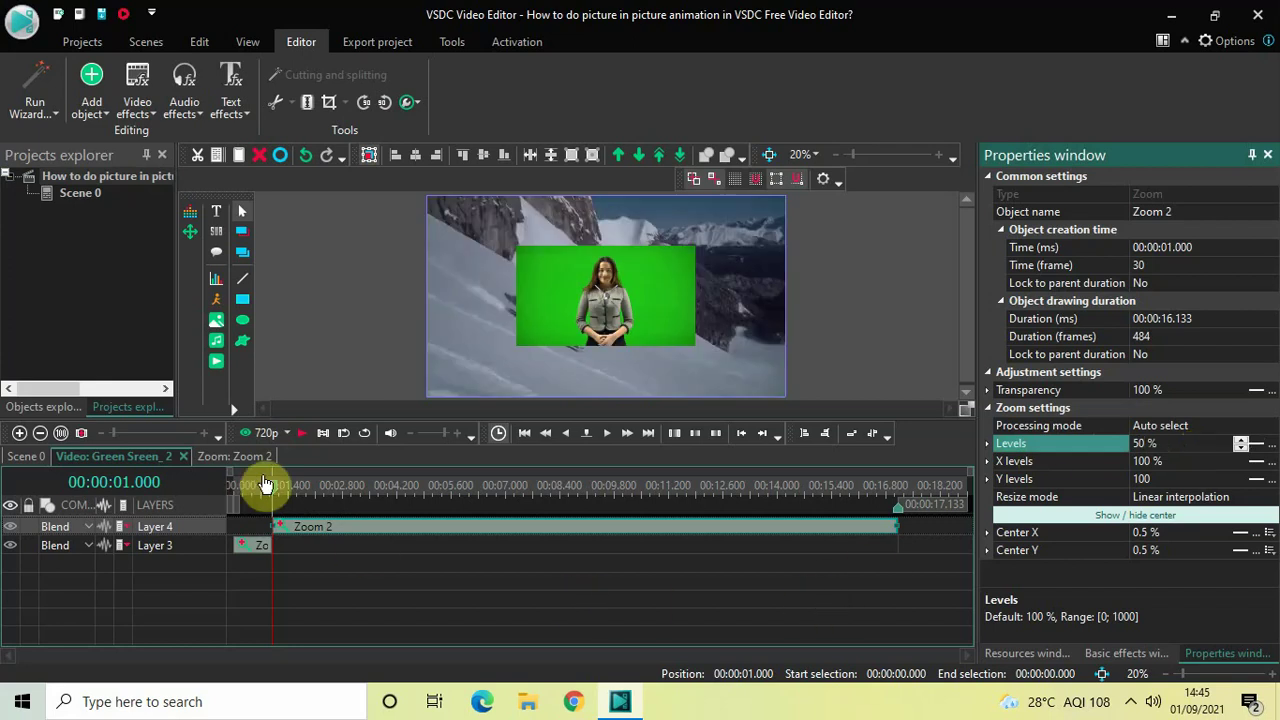
{"action": "left_click_drag", "start_coordinate": [271, 487], "coordinate": [193, 497]}
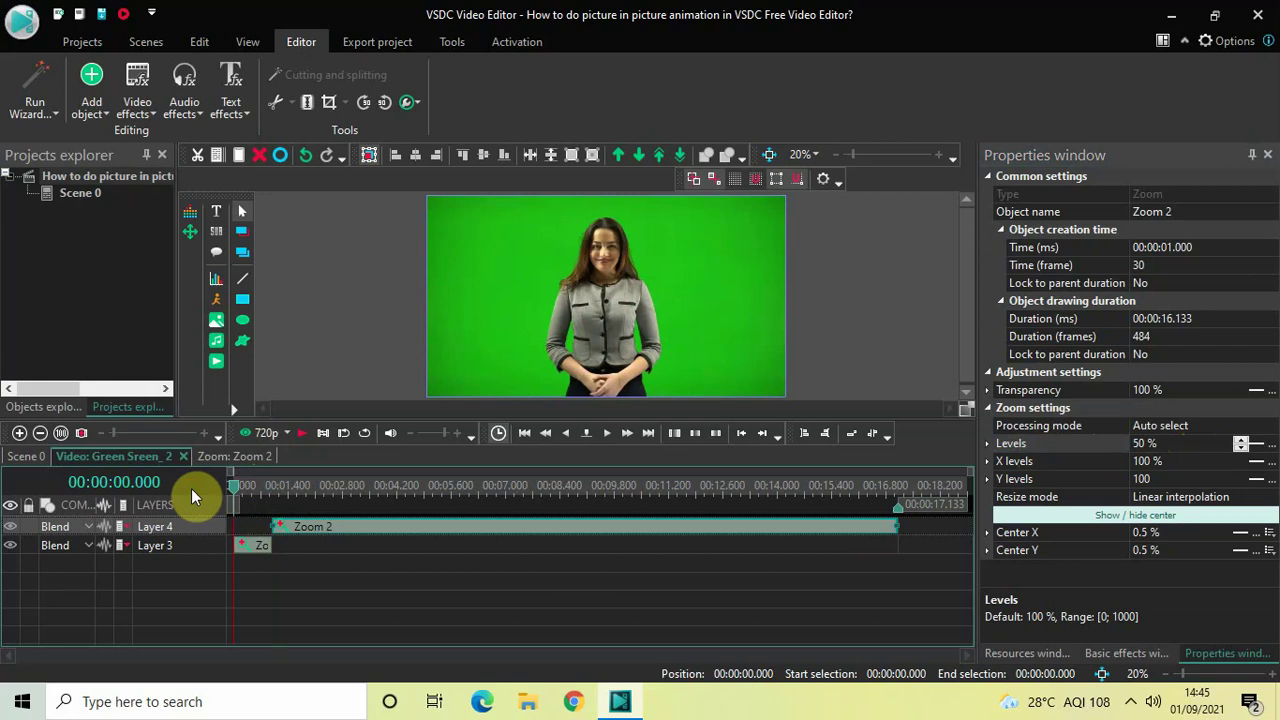
{"action": "key", "text": "space"}
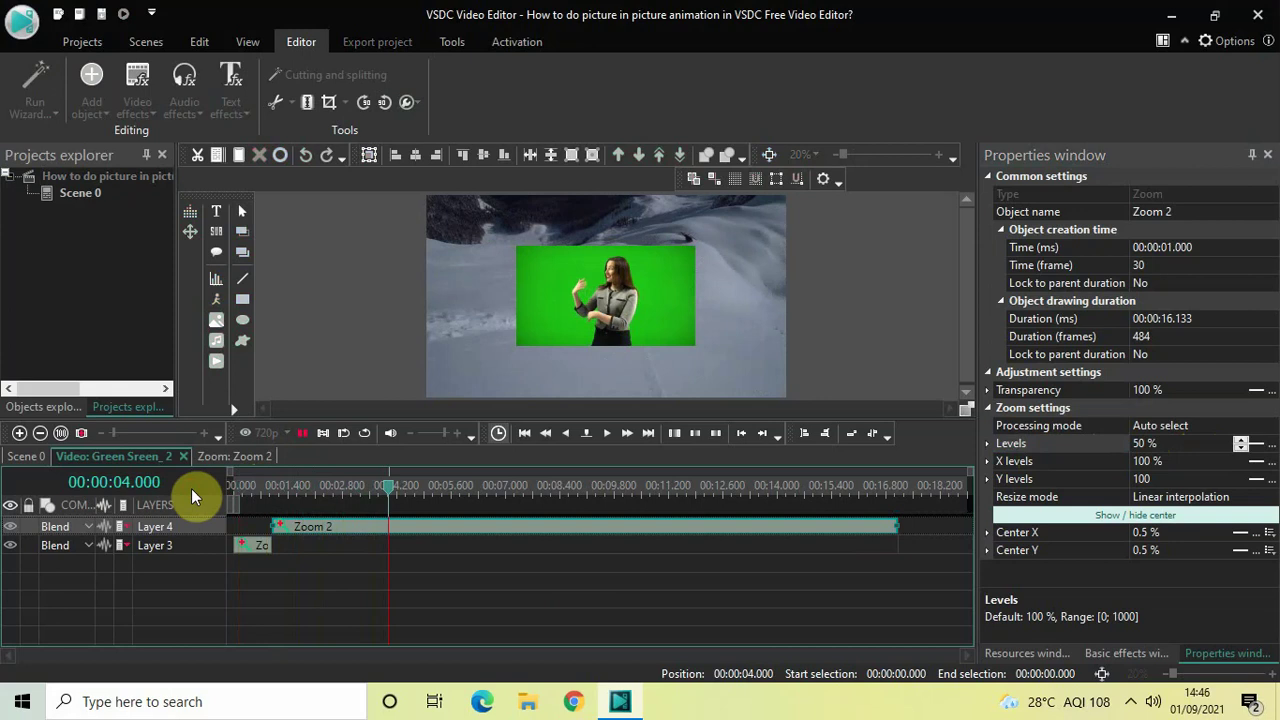
{"action": "key", "text": "space"}
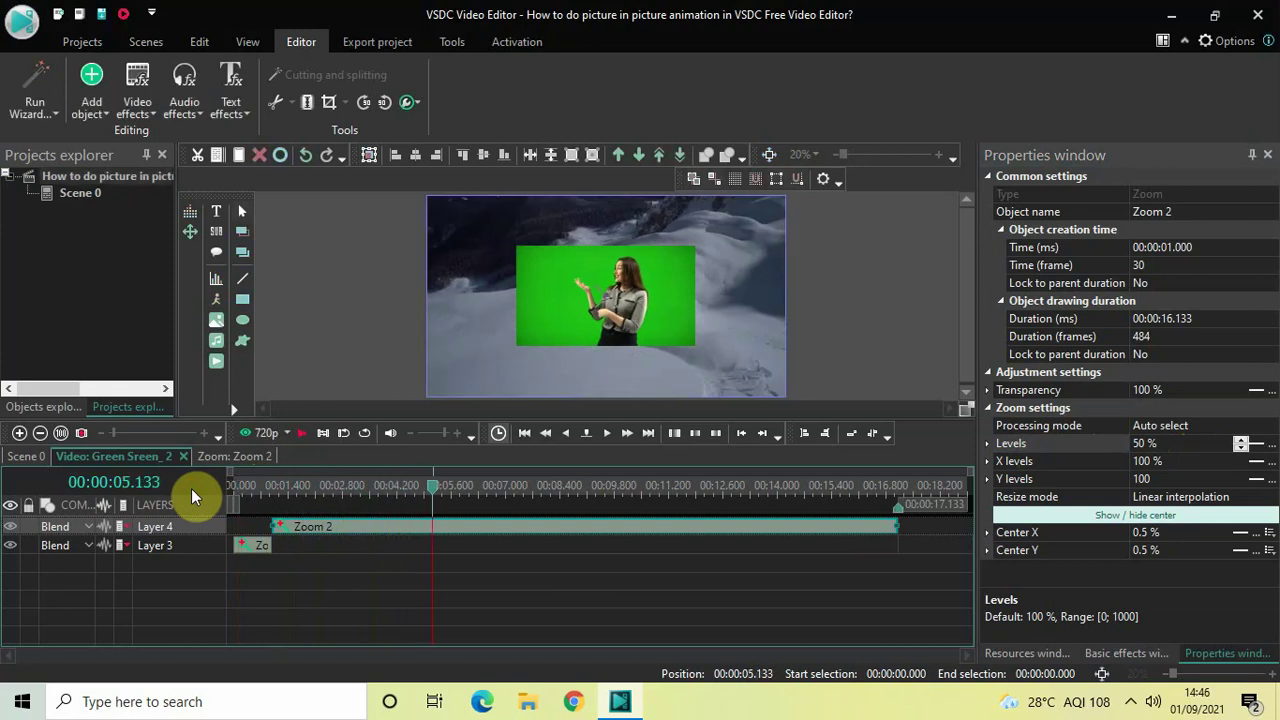
{"action": "left_click_drag", "start_coordinate": [431, 498], "coordinate": [234, 505]}
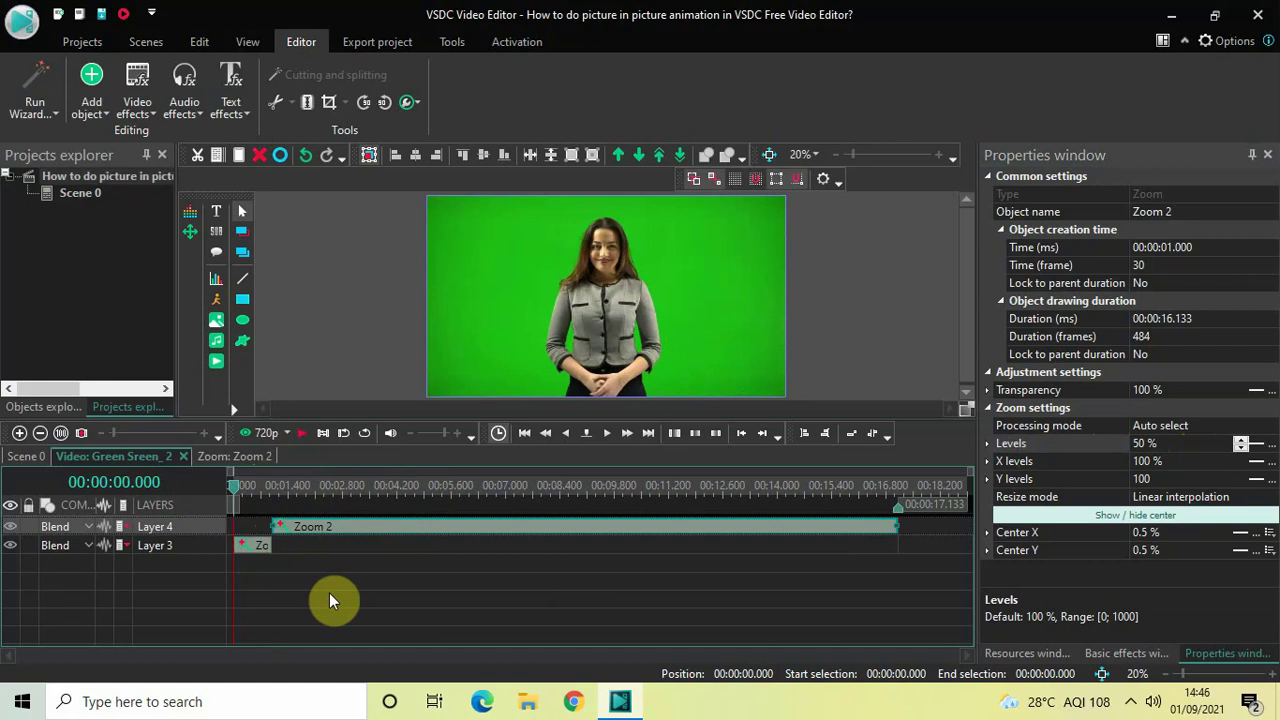
- Add a Movement effect, Movement 1, to the green-screen clip's timeline
{"action": "left_click", "coordinate": [87, 100]}
{"action": "left_click", "coordinate": [448, 592]}
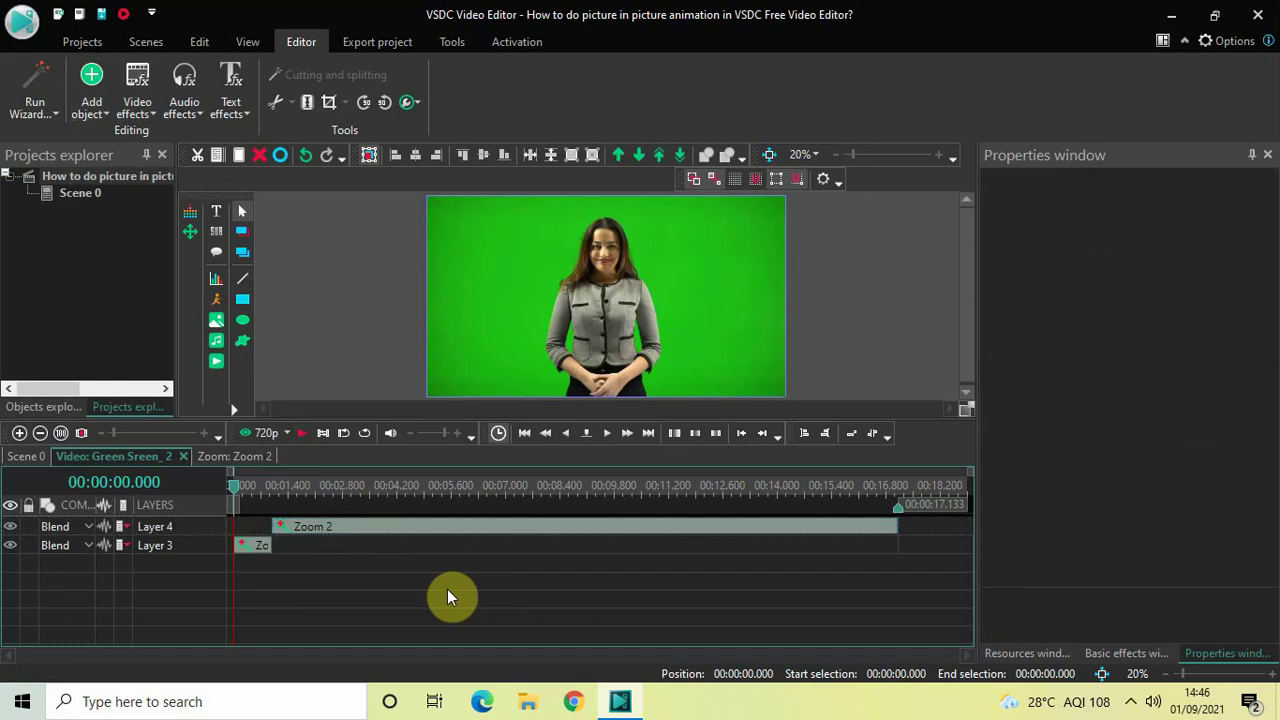
{"action": "left_click", "coordinate": [91, 86]}
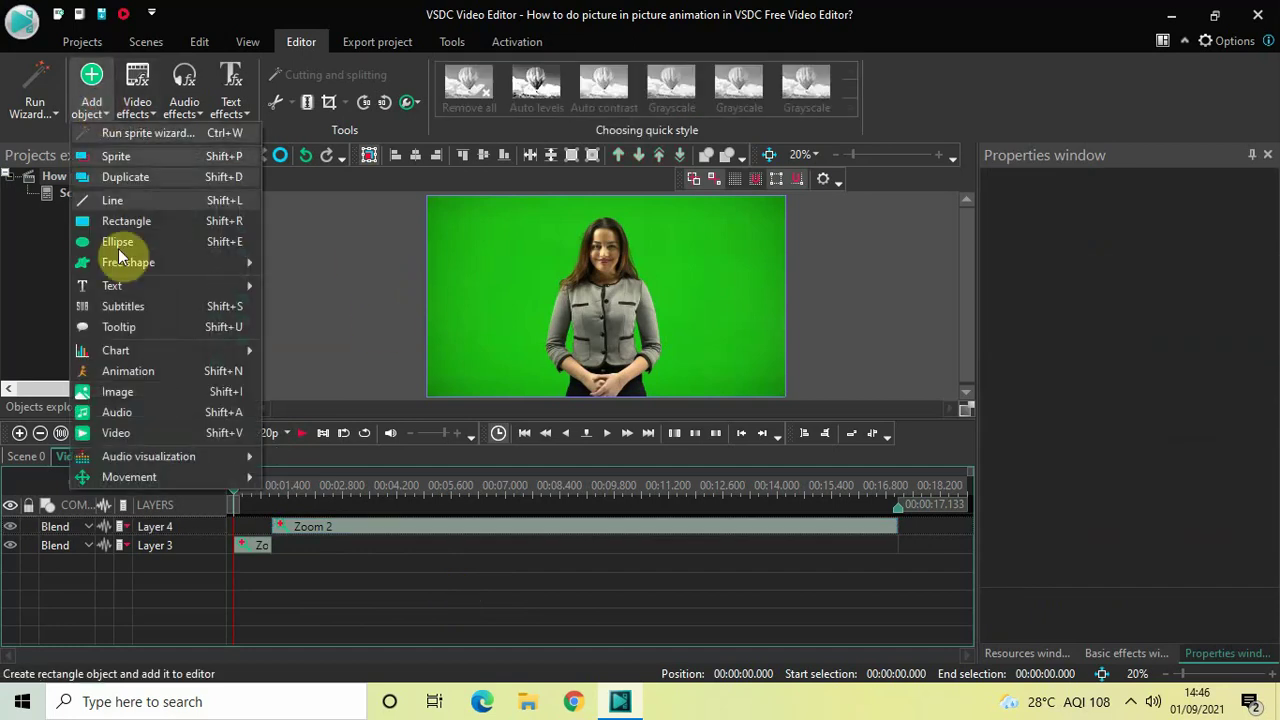
{"action": "mouse_move", "coordinate": [129, 477]}
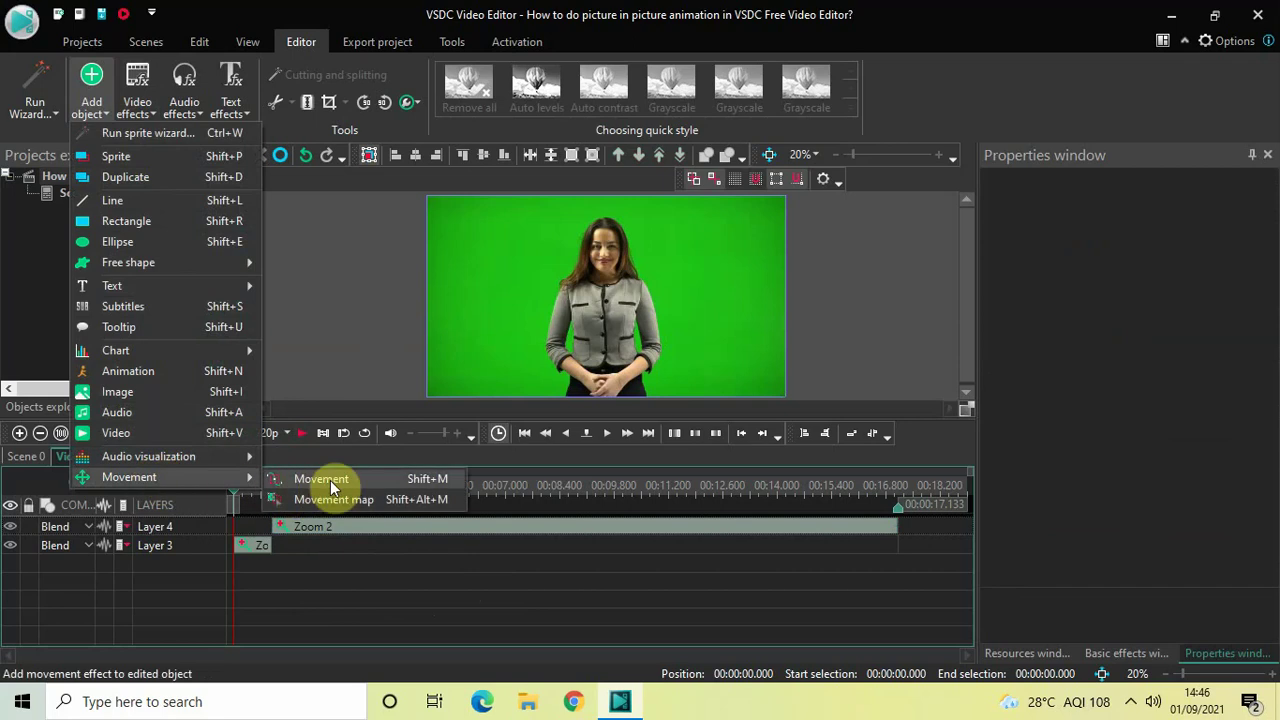
{"action": "left_click", "coordinate": [331, 484]}
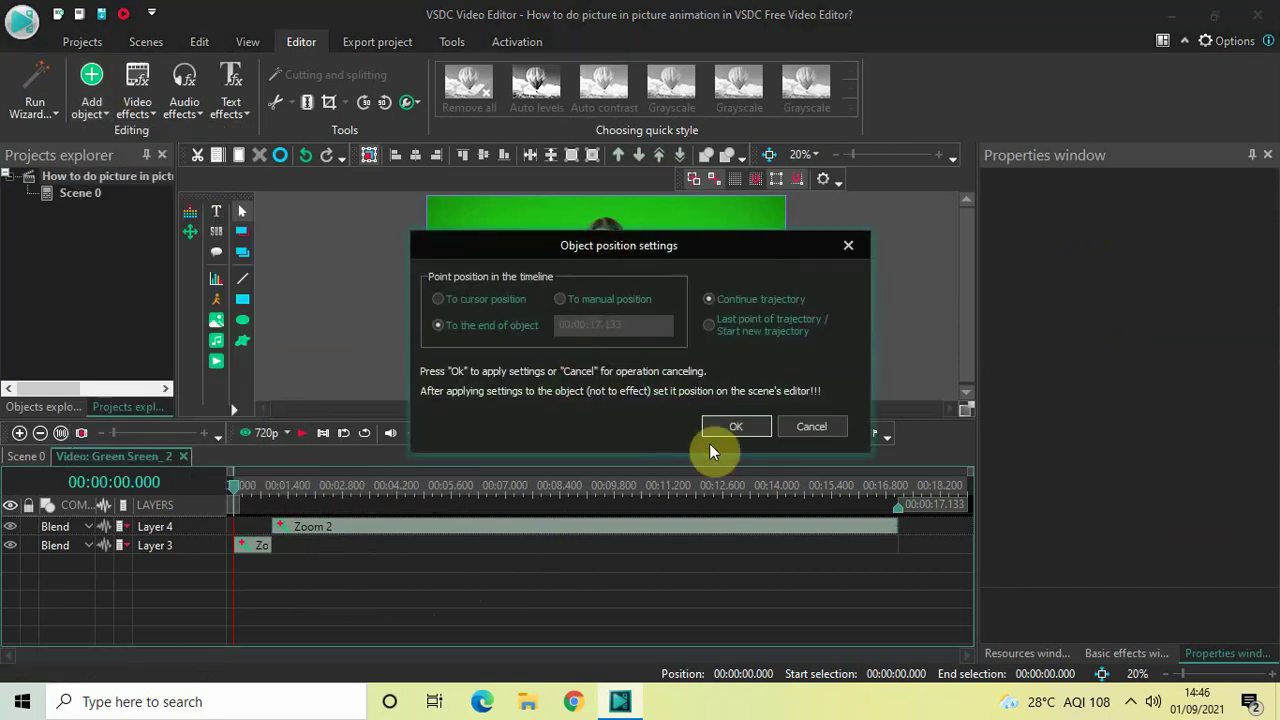
{"action": "left_click", "coordinate": [739, 427]}
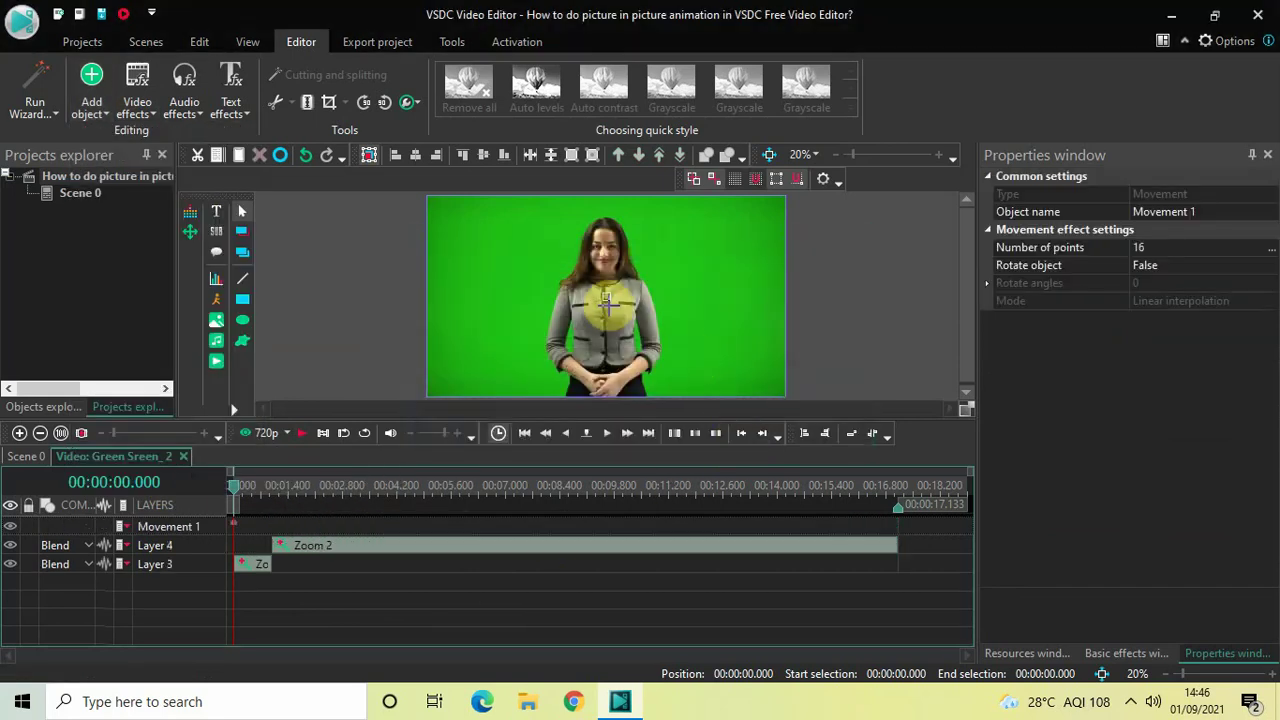
- Draw the movement path from the frame centre to the top-right end point at 1380, 315
{"action": "left_click", "coordinate": [607, 293]}
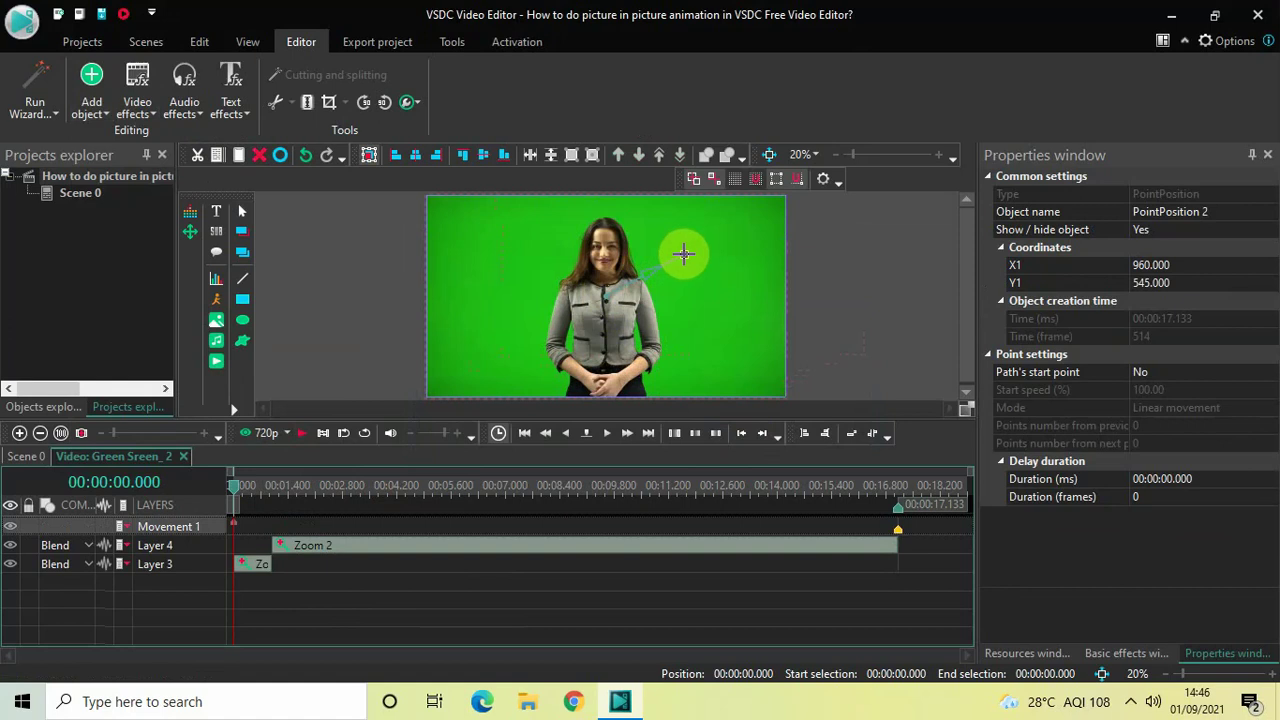
{"action": "left_click", "coordinate": [684, 254]}
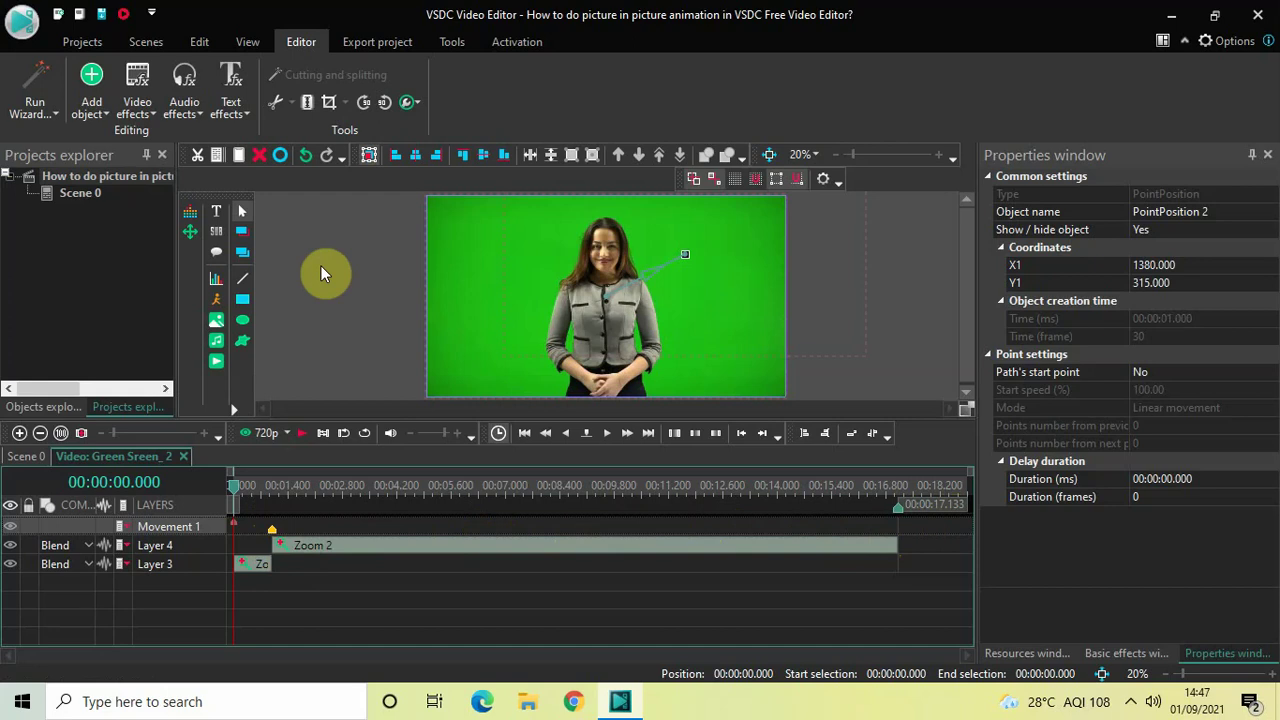
- Preview the movement, then play the Scene 0 picture-in-picture twice from the start
{"action": "key", "text": "space"}
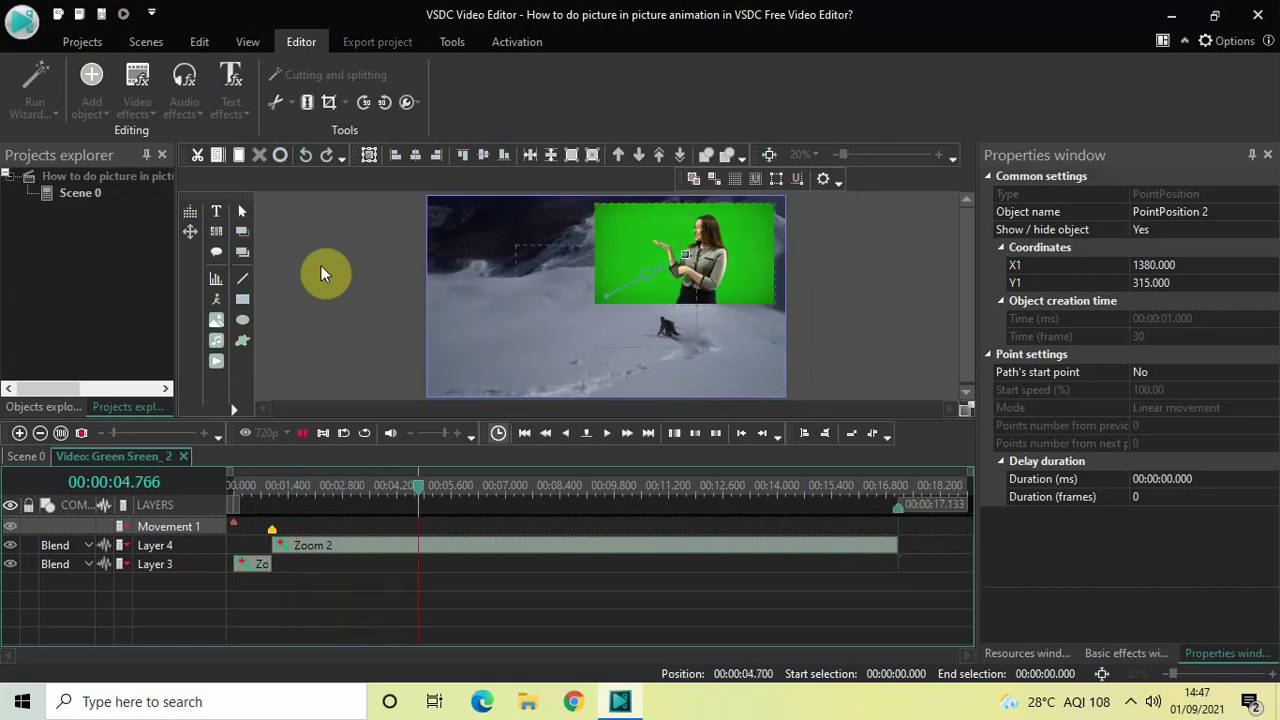
{"action": "left_click", "coordinate": [24, 458]}
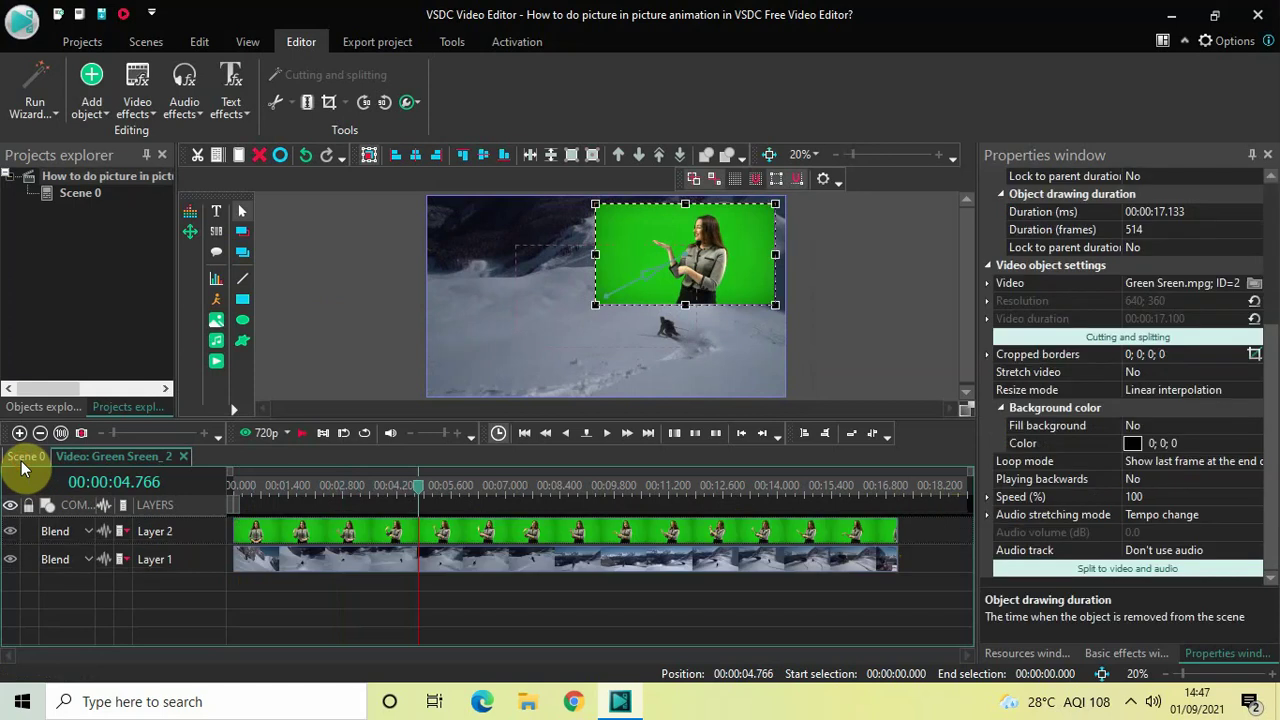
{"action": "left_click", "coordinate": [228, 483]}
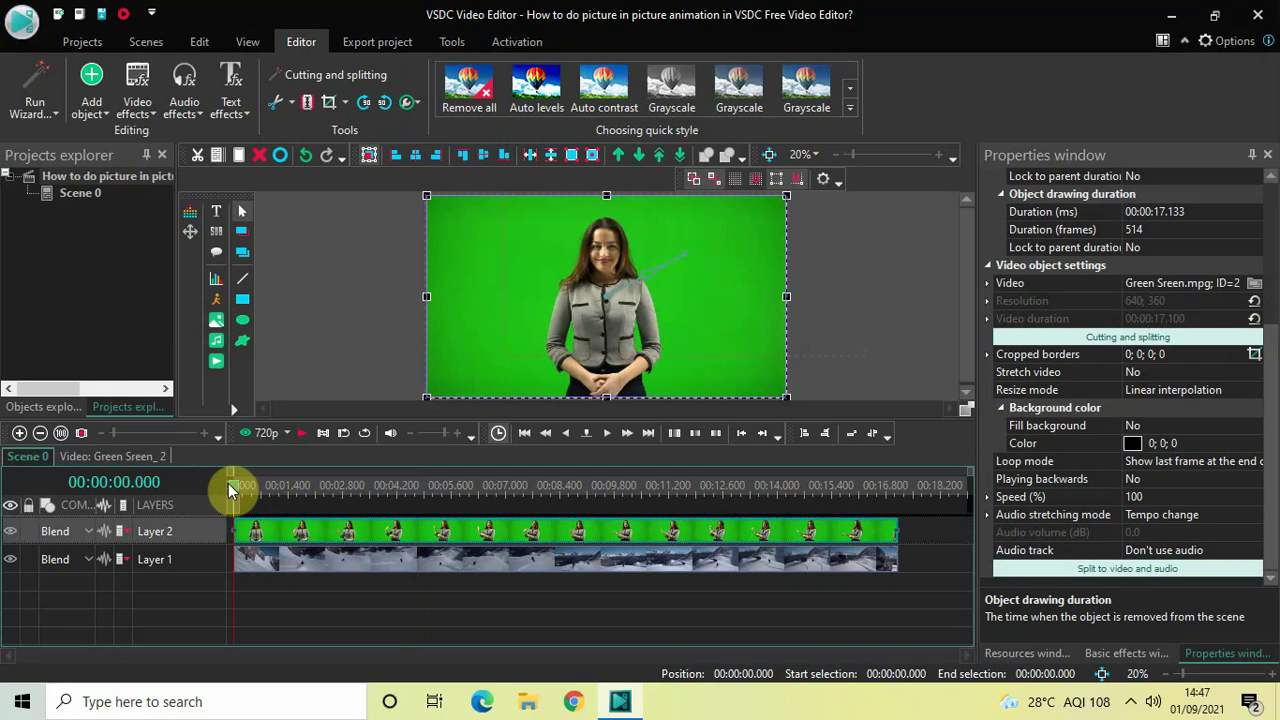
{"action": "key", "text": "space"}
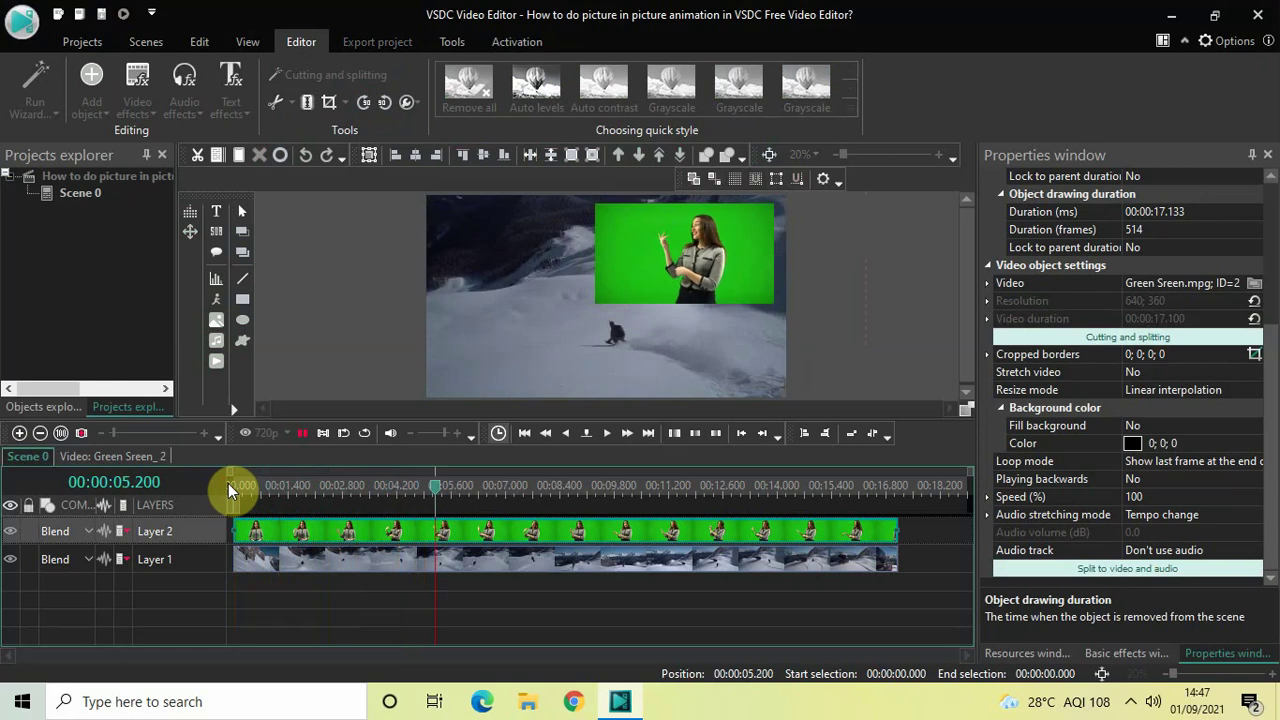
{"action": "key", "text": "space"}
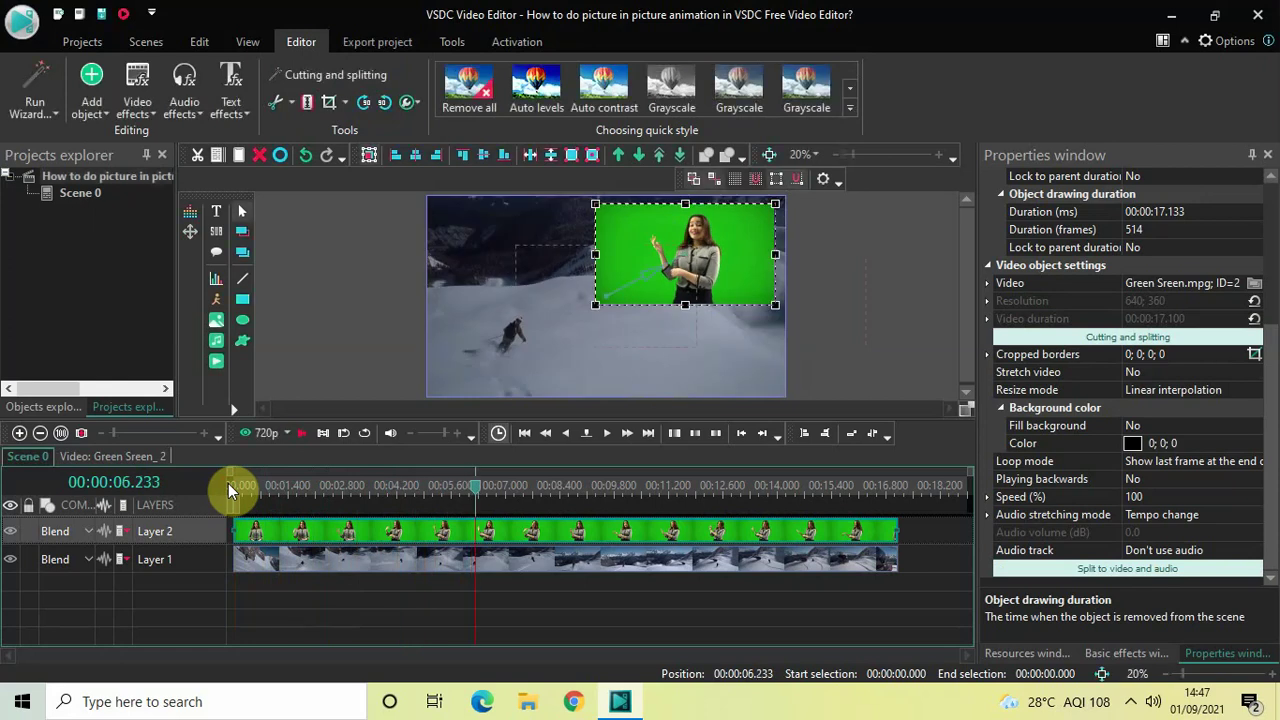
{"action": "left_click", "coordinate": [228, 483]}
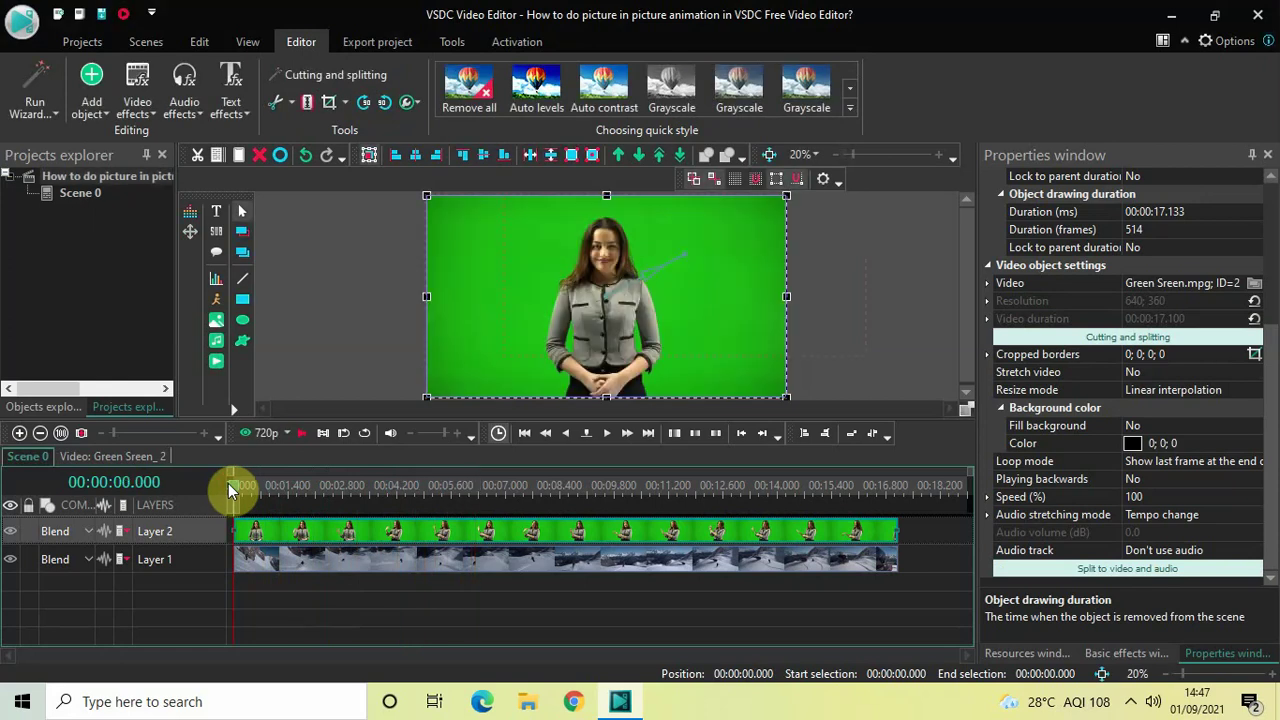
{"action": "key", "text": "space"}
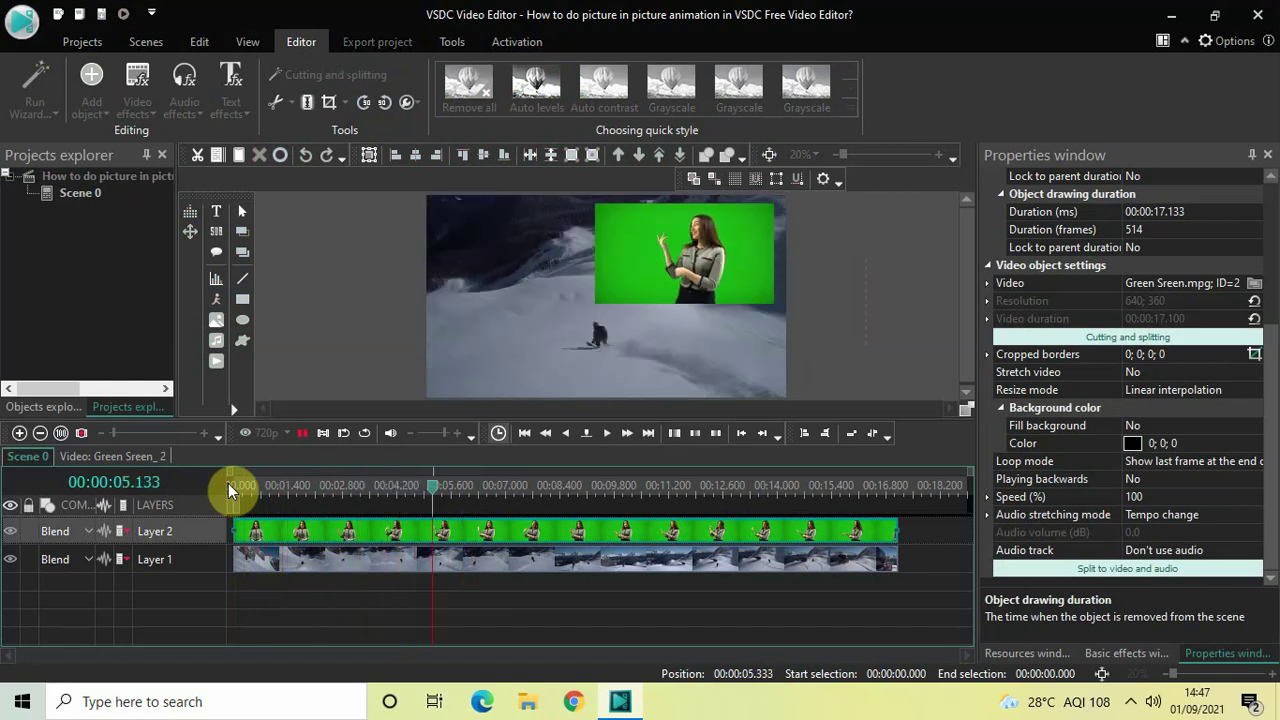
{"action": "key", "text": "space"}
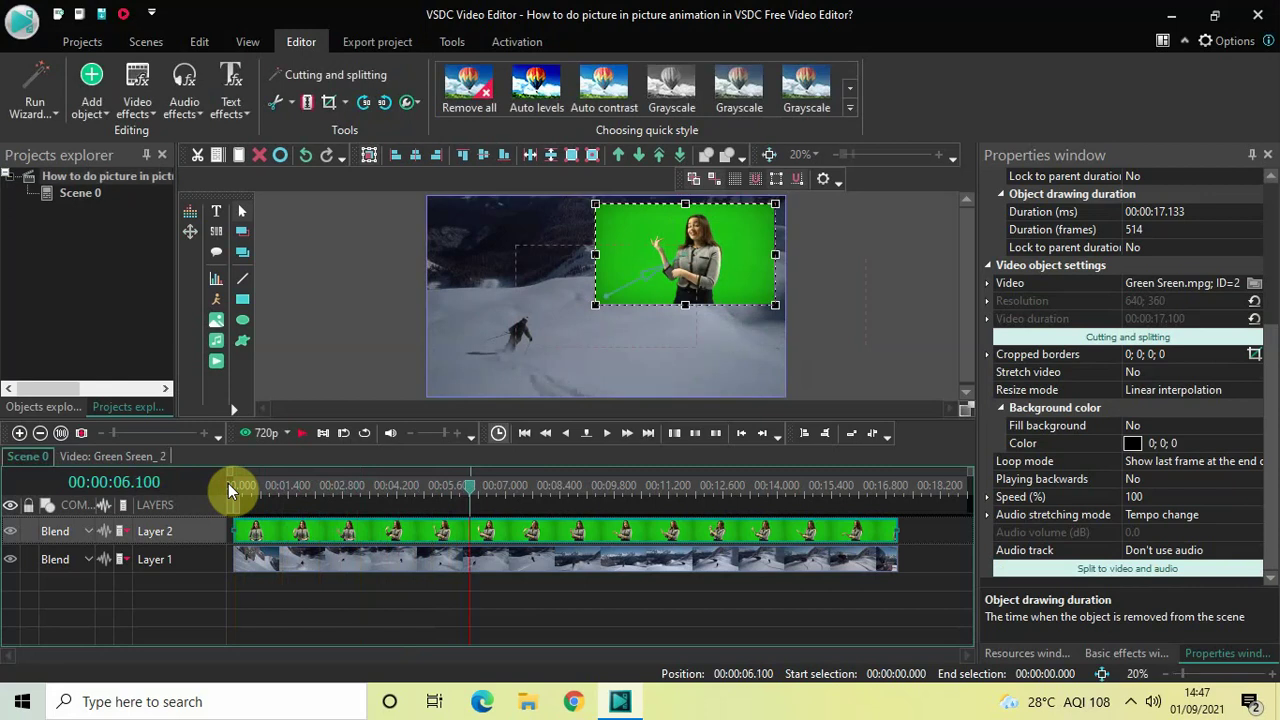